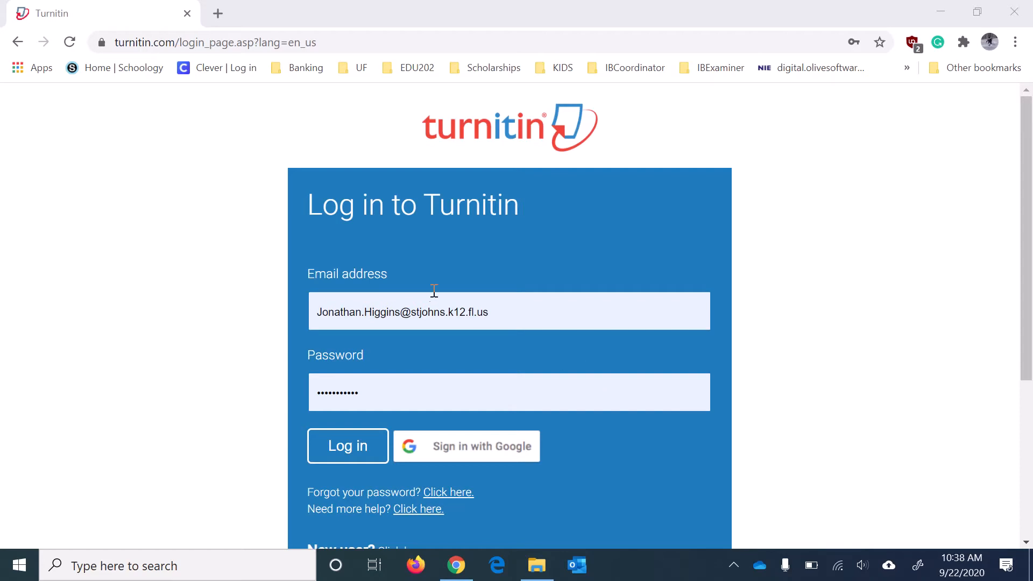
# Log in to Turnitin with the autofilled email and password after dismissing the saved-password suggestions.
pyautogui.moveTo(508, 311); pyautogui.dragTo(395, 314)
pyautogui.click(565, 311)
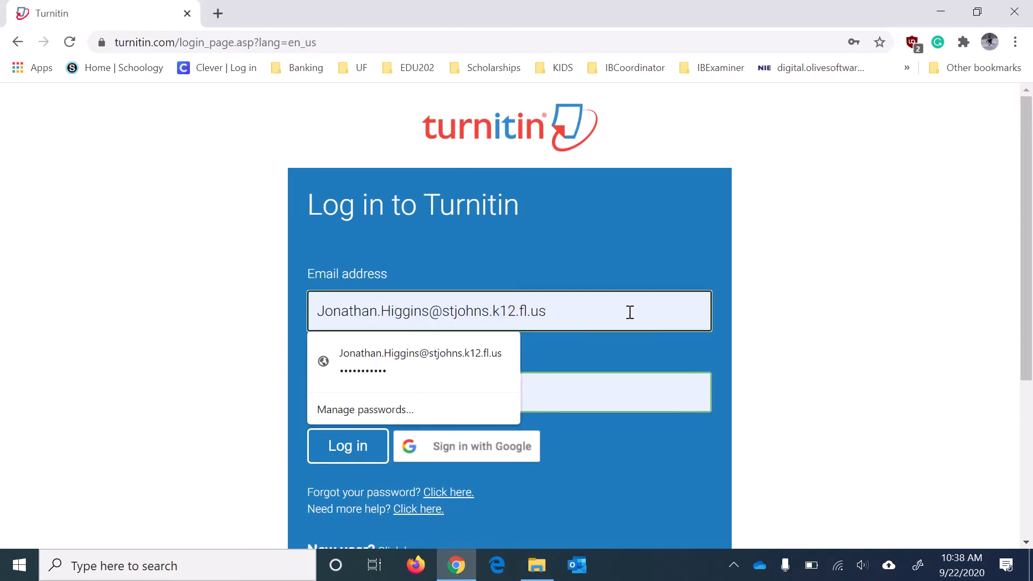
pyautogui.click(154, 319)
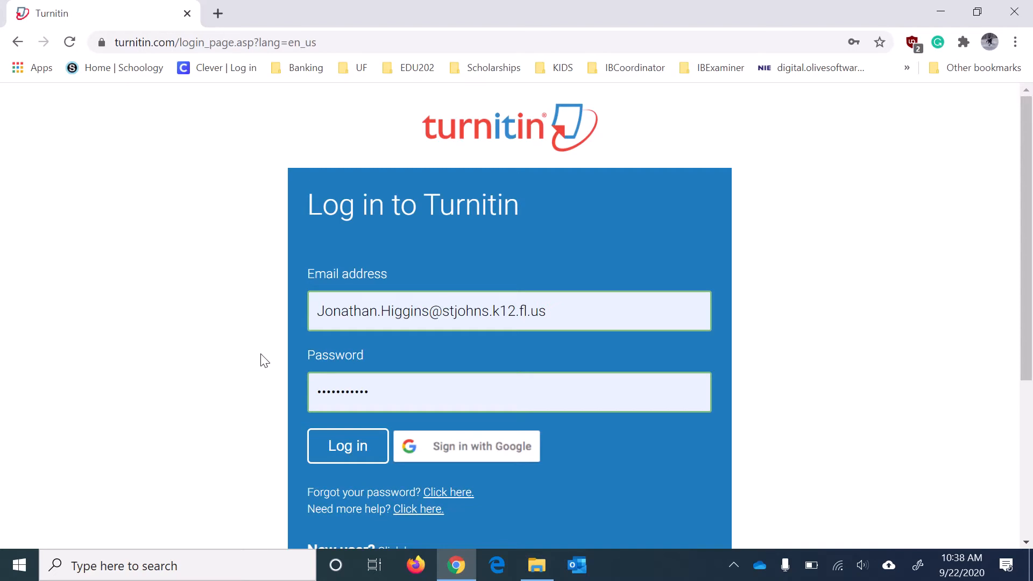
pyautogui.click(331, 448)
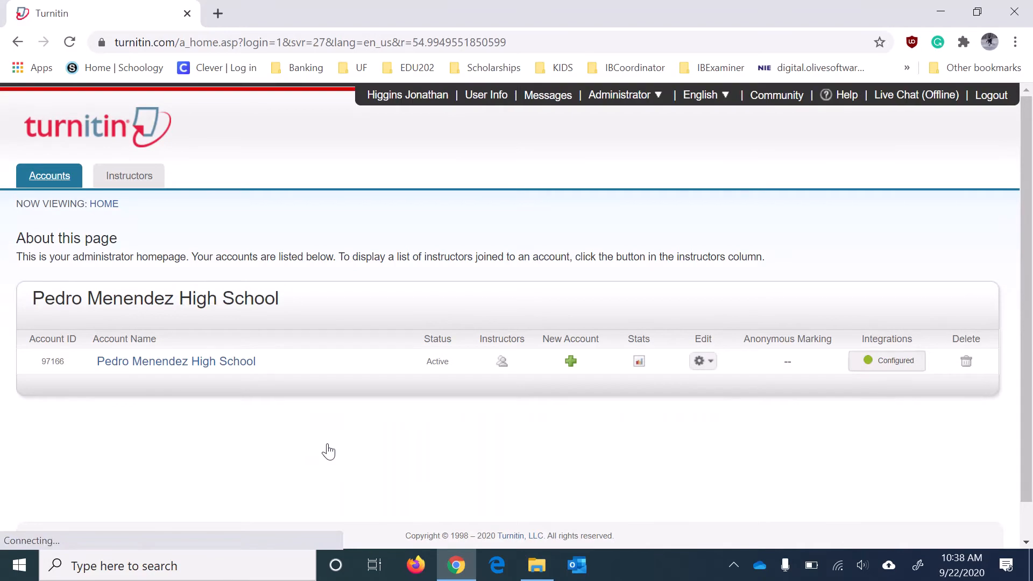
# Switch the account role from Administrator to Student, then to Instructor.
pyautogui.click(653, 96)
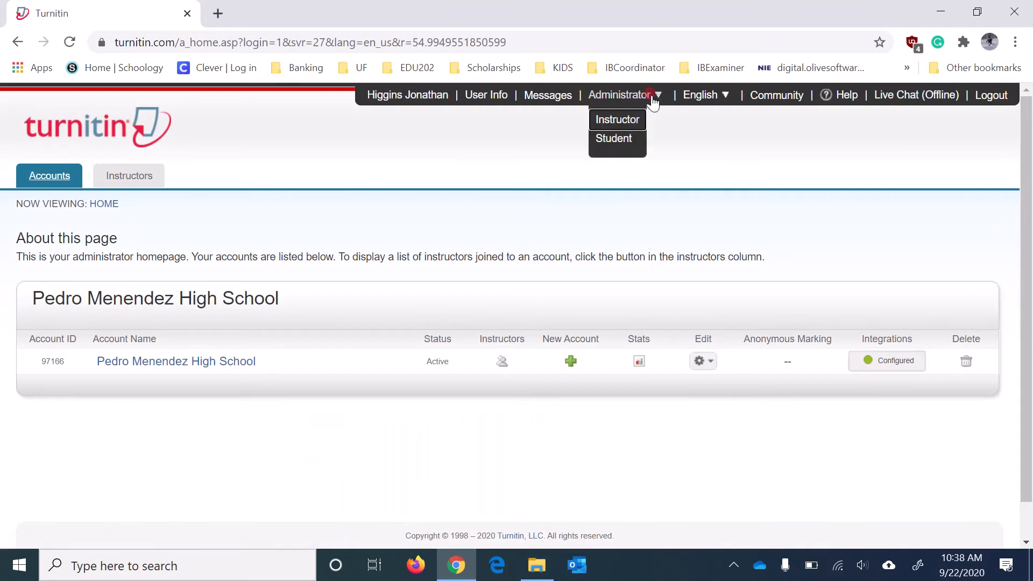
pyautogui.click(627, 139)
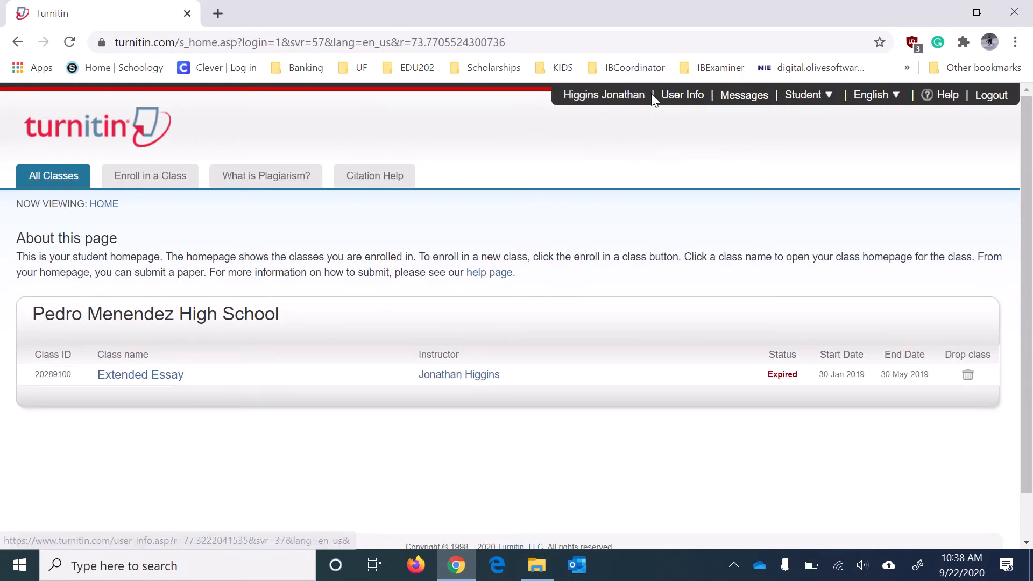
pyautogui.click(810, 97)
pyautogui.click(825, 136)
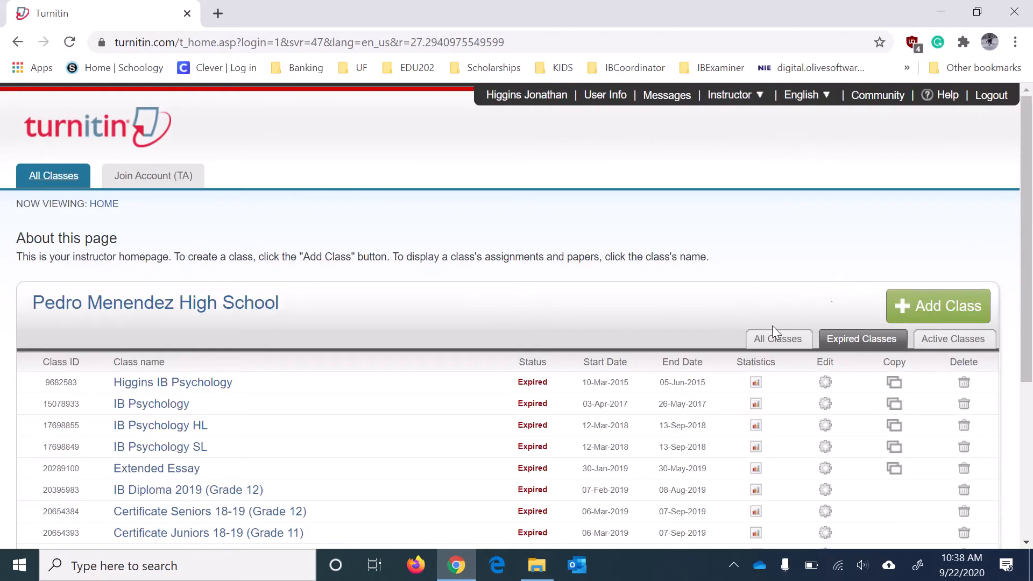
# Show all active classes and open the Add Class form.
pyautogui.scroll(-1, 443, 364)
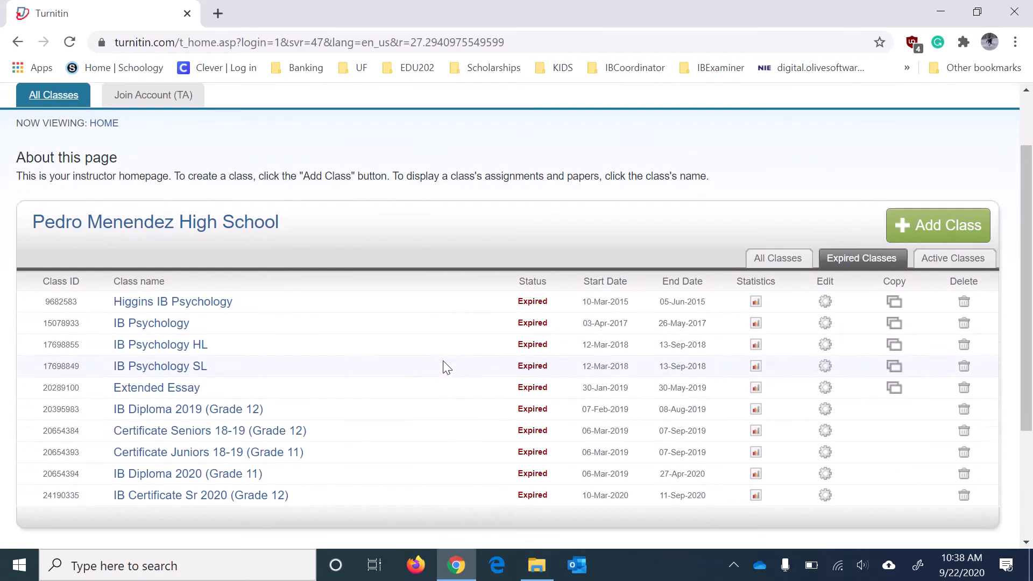
pyautogui.click(778, 259)
pyautogui.click(952, 339)
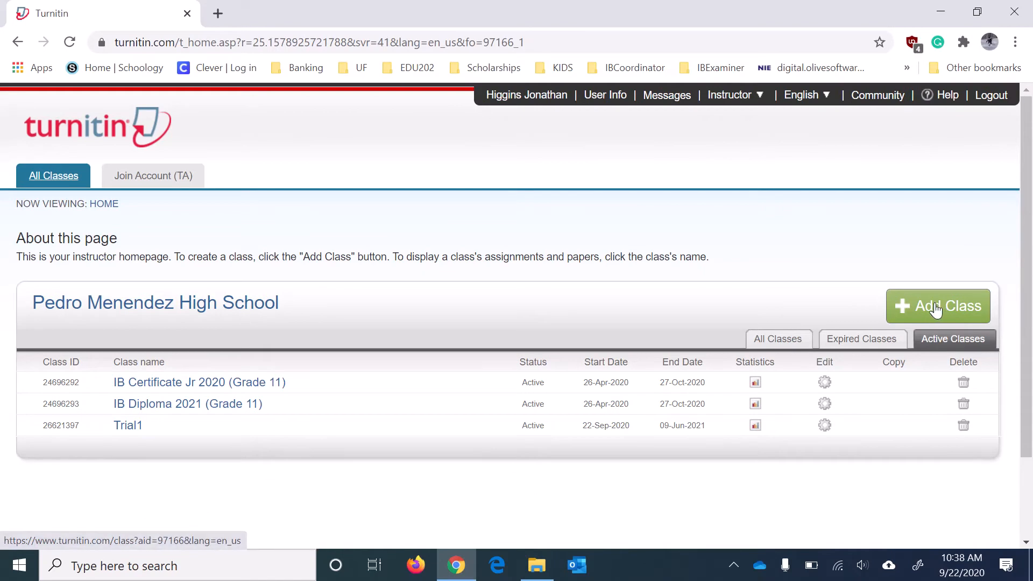
pyautogui.click(896, 306)
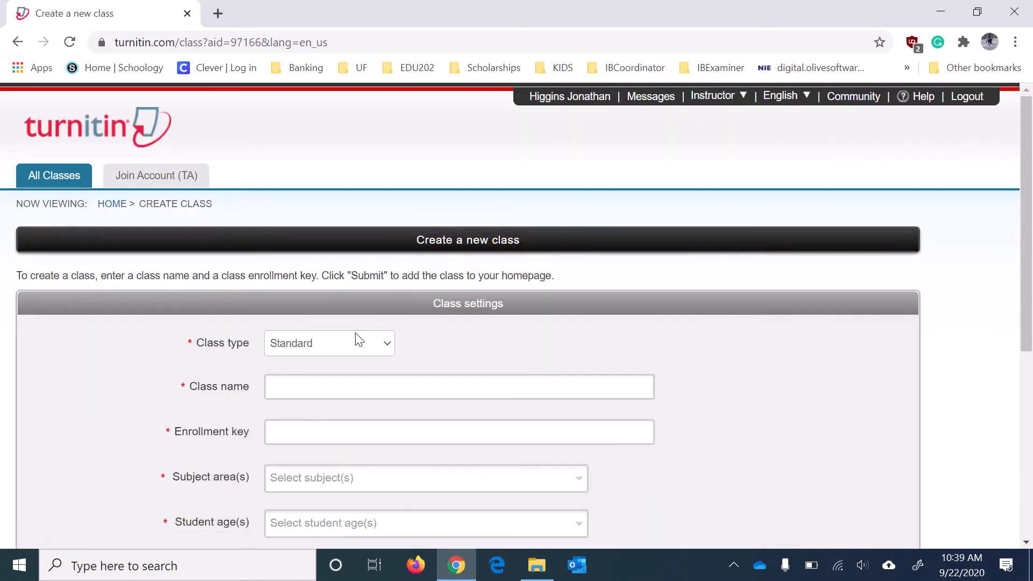
# Keep class type Standard, name the class HigginsTrial1, and enter an enrollment key.
pyautogui.click(360, 349)
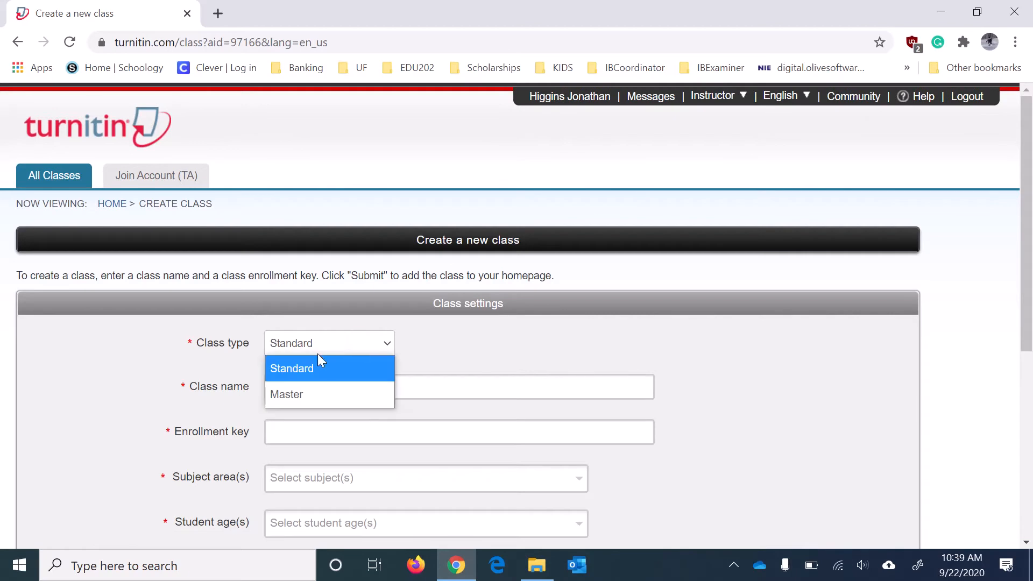
pyautogui.click(290, 365)
pyautogui.click(317, 384)
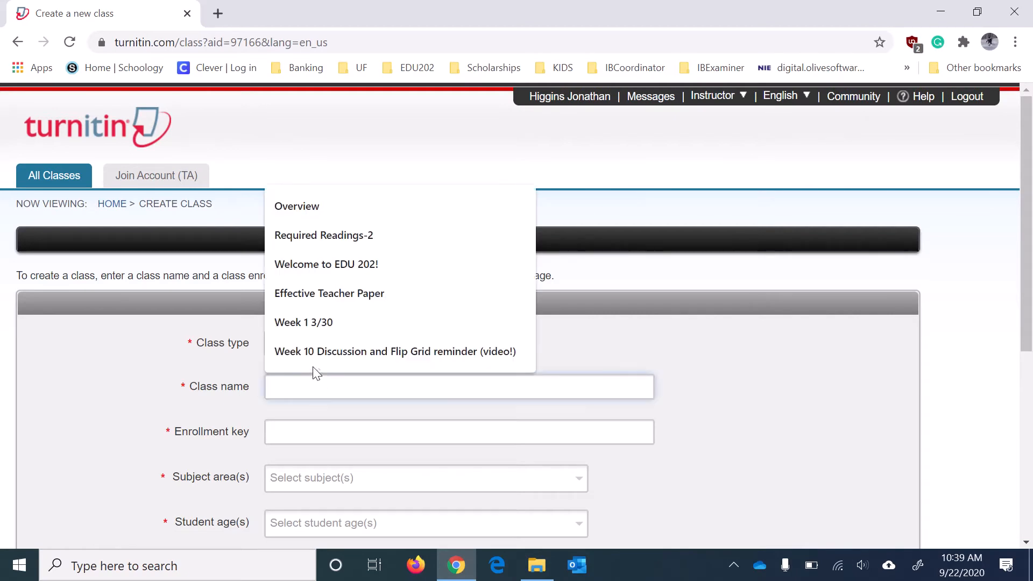
pyautogui.click(354, 387)
pyautogui.press('Tab')
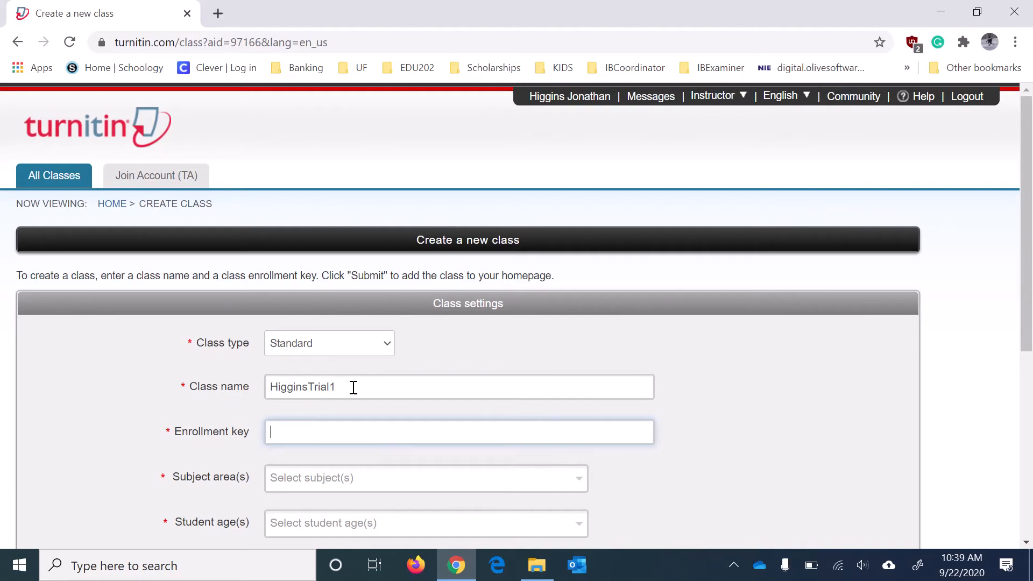
pyautogui.press('Tab')
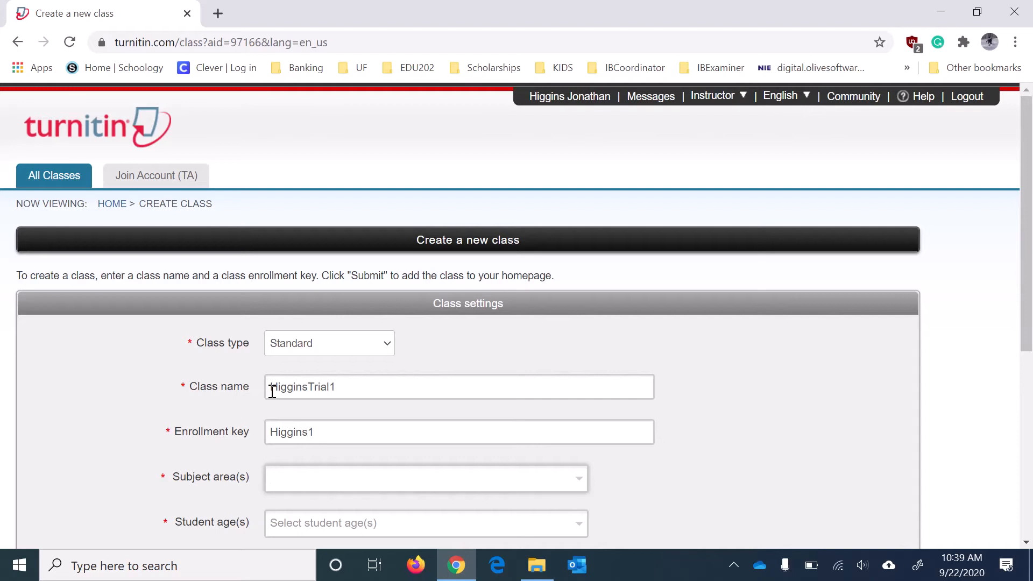
# Set the subject area to Social Studies and student ages to 17-18.
pyautogui.click(349, 483)
pyautogui.scroll(-6, 383, 371)
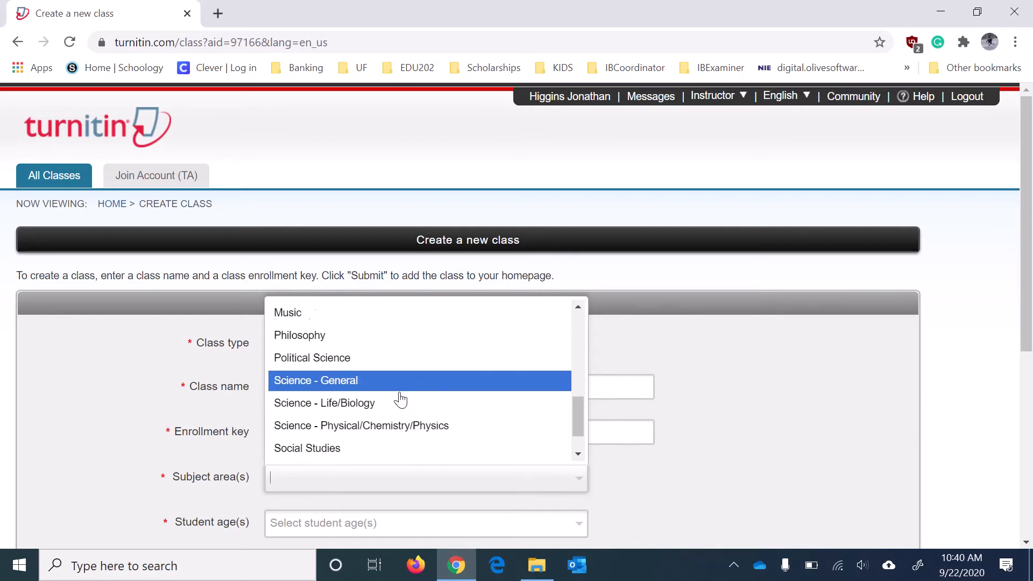
pyautogui.click(346, 404)
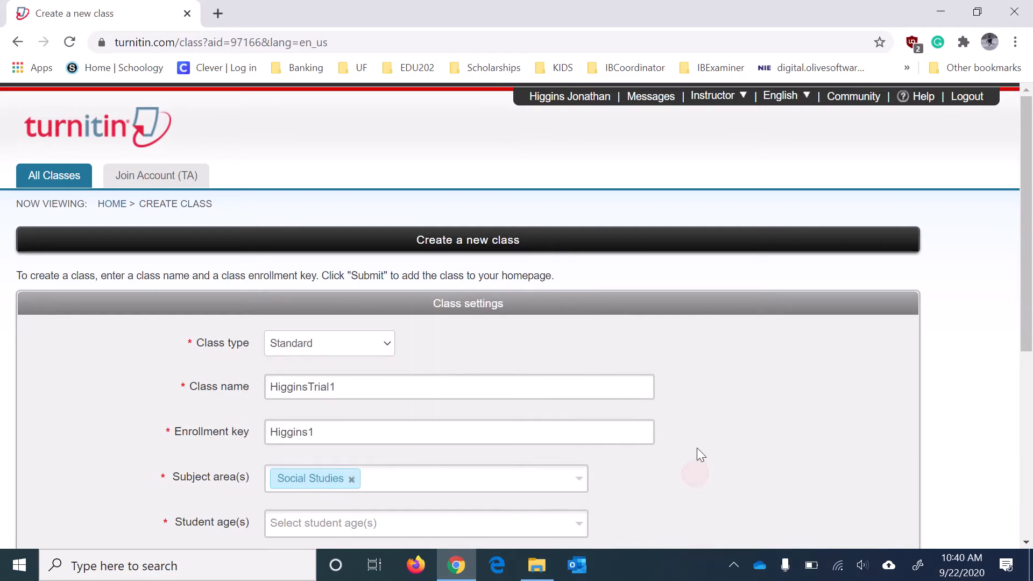
pyautogui.scroll(-3, 700, 449)
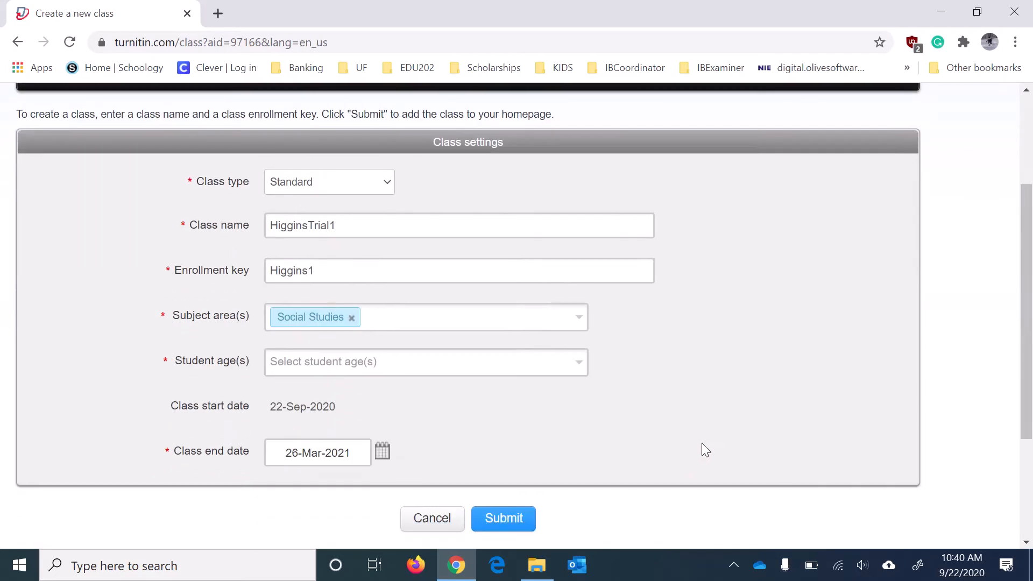
pyautogui.click(318, 362)
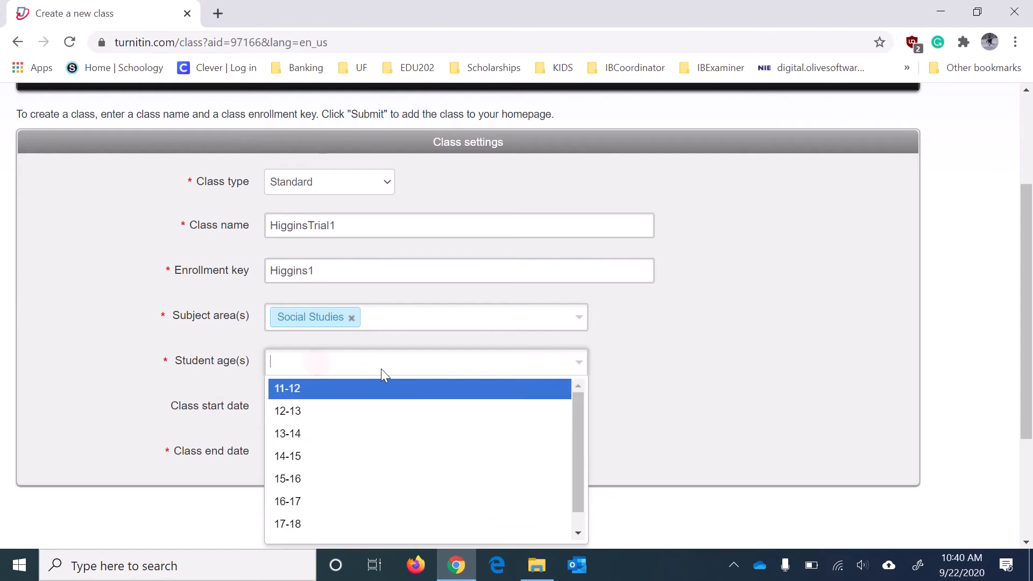
pyautogui.click(314, 522)
pyautogui.click(558, 383)
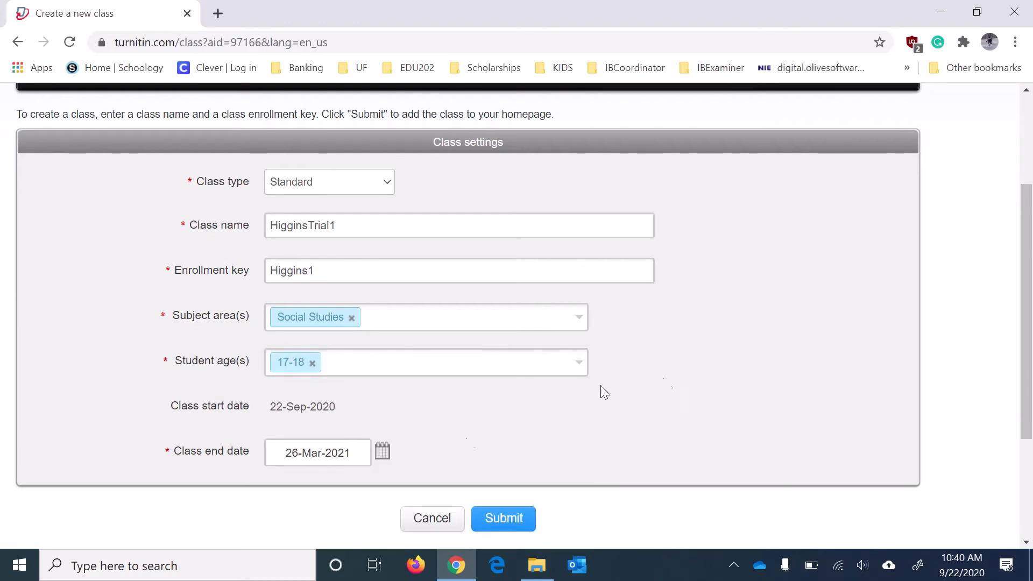
# Set the class end date to 09-Jun-2021 and submit the new class.
pyautogui.click(383, 452)
pyautogui.scroll(-3, 534, 418)
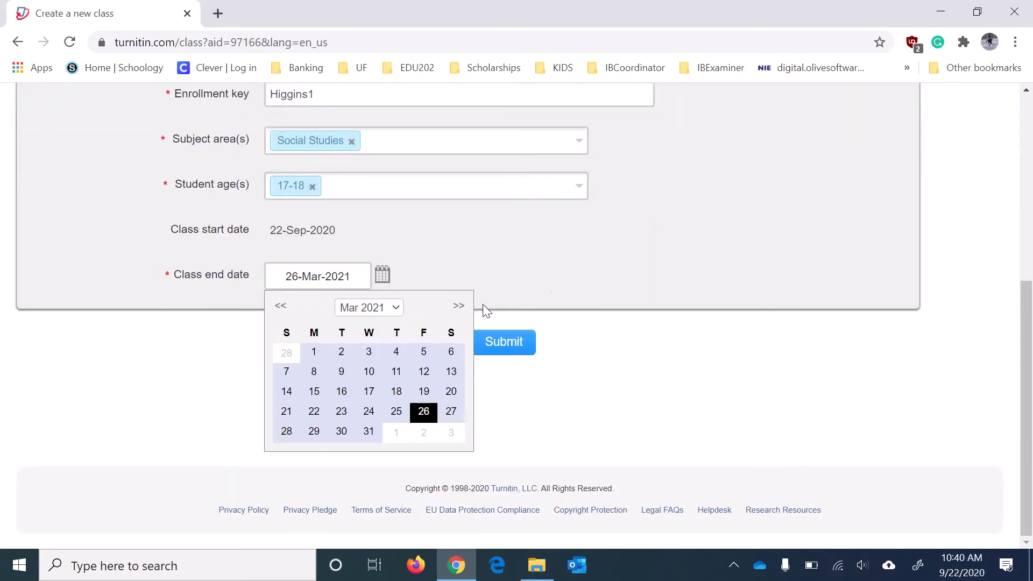
pyautogui.click(461, 311)
pyautogui.click(461, 311)
pyautogui.click(461, 306)
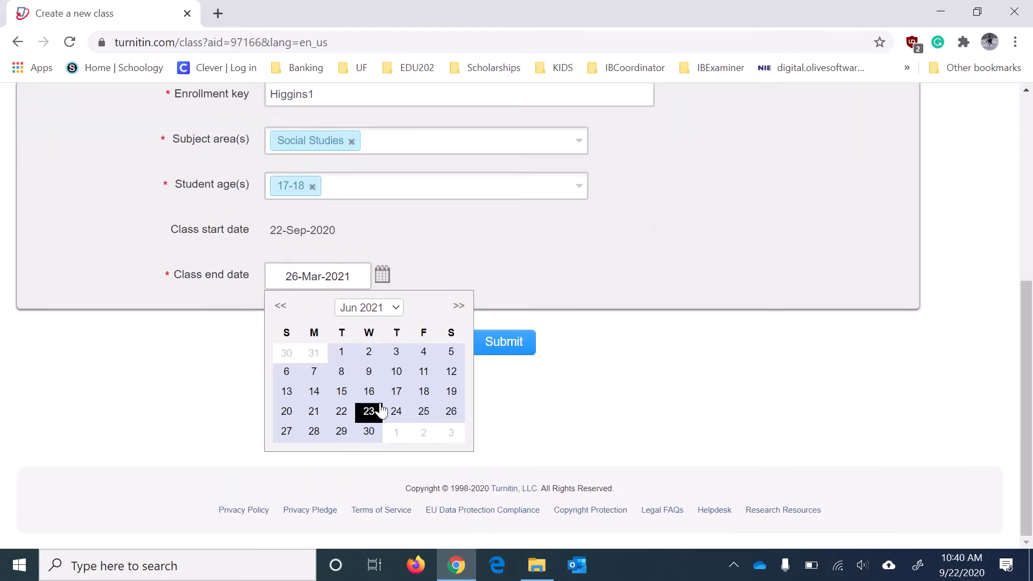
pyautogui.click(374, 375)
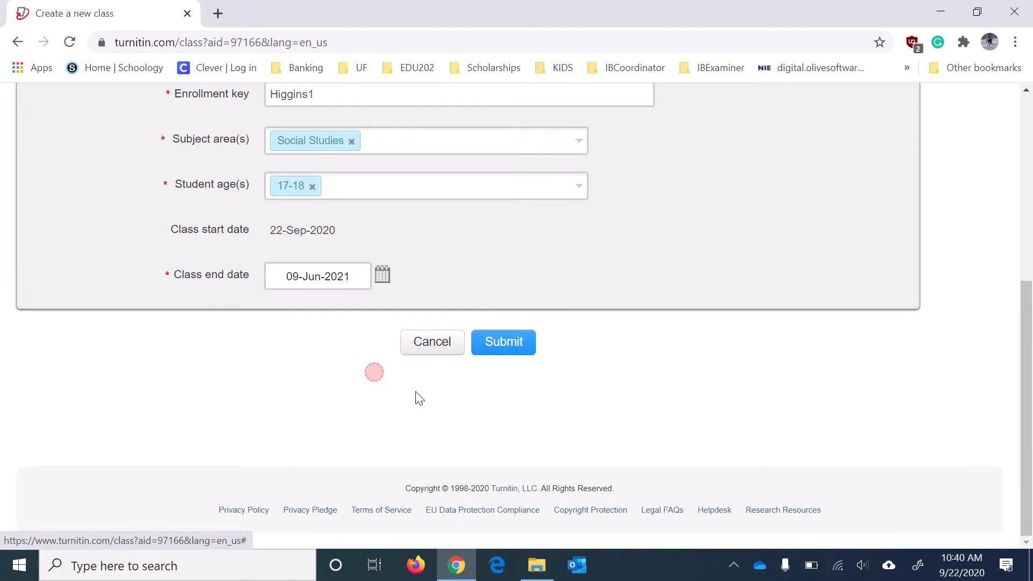
pyautogui.click(507, 347)
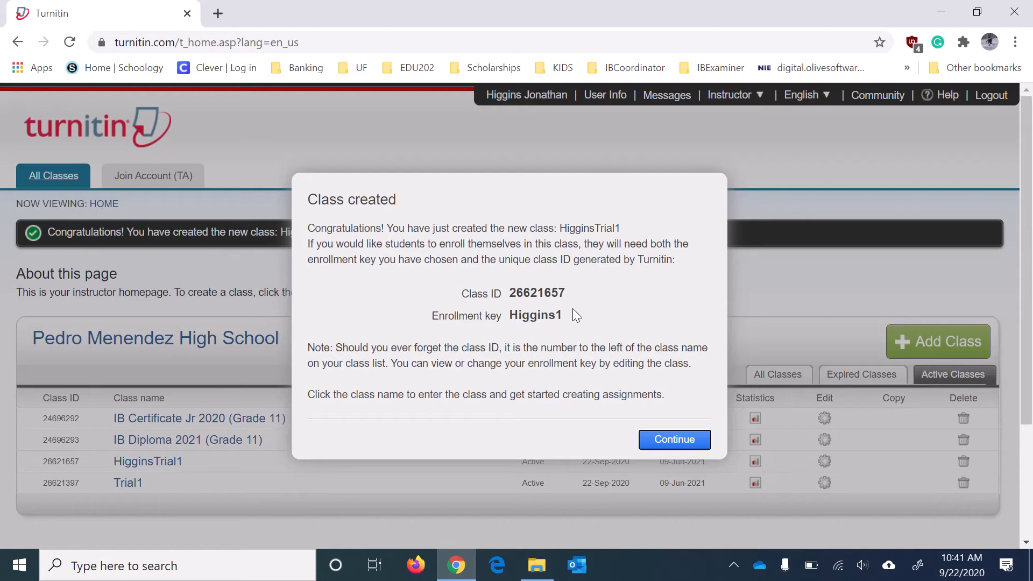
# Dismiss the class-created confirmation, highlight the class ID, and open HigginsTrial1 to add an assignment.
pyautogui.click(674, 440)
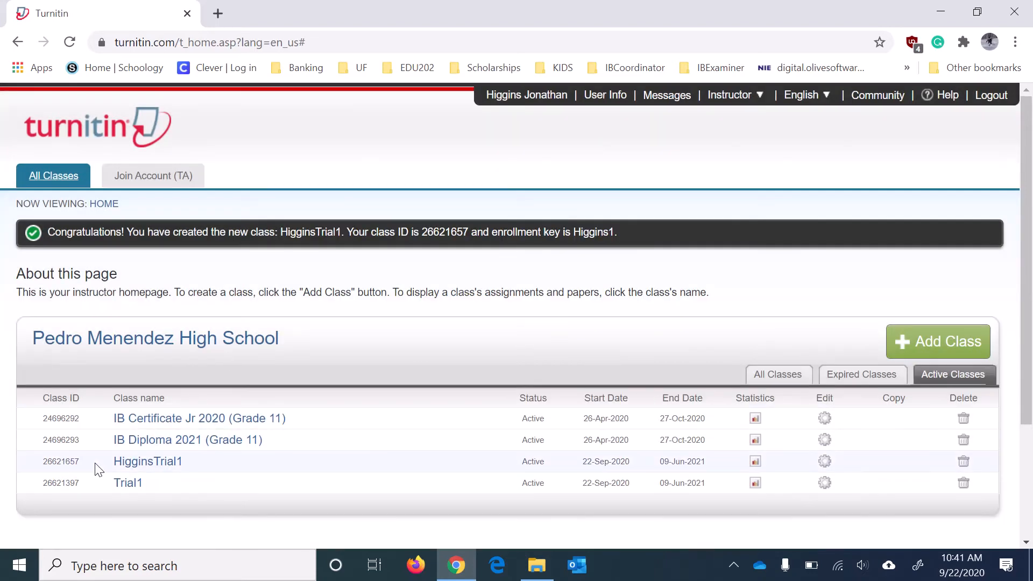
pyautogui.moveTo(42, 465); pyautogui.dragTo(84, 465)
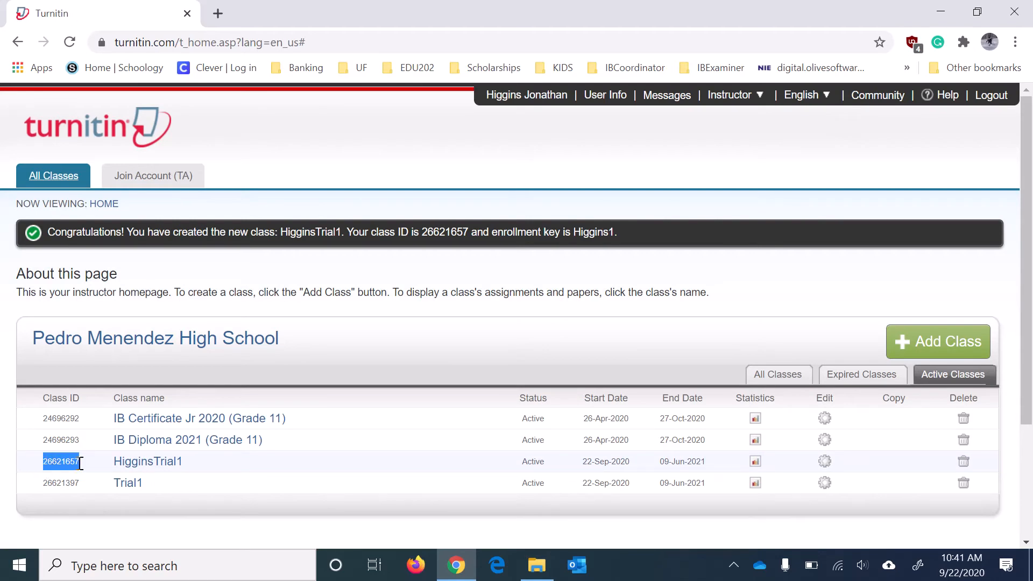
pyautogui.click(167, 462)
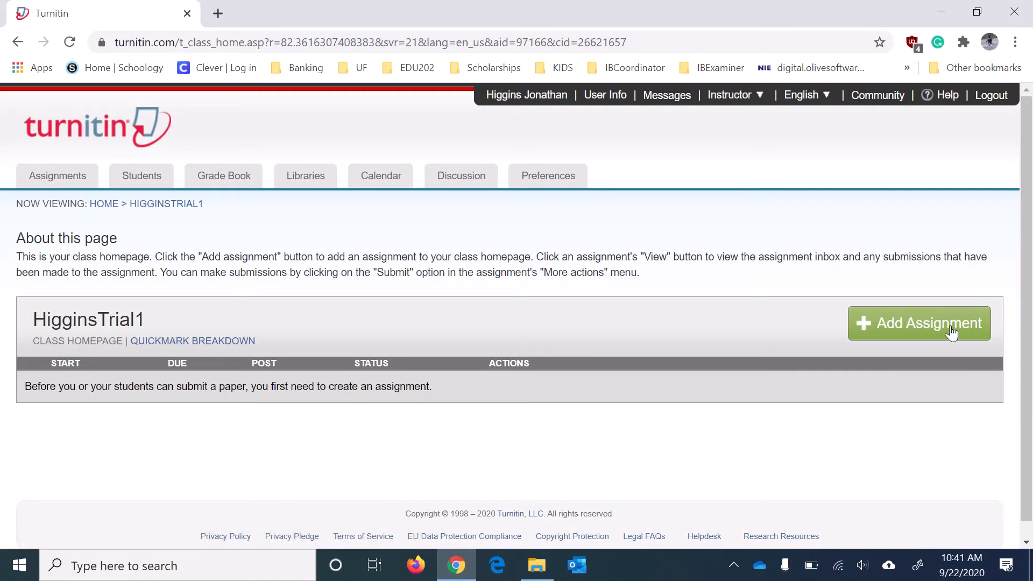
pyautogui.click(893, 329)
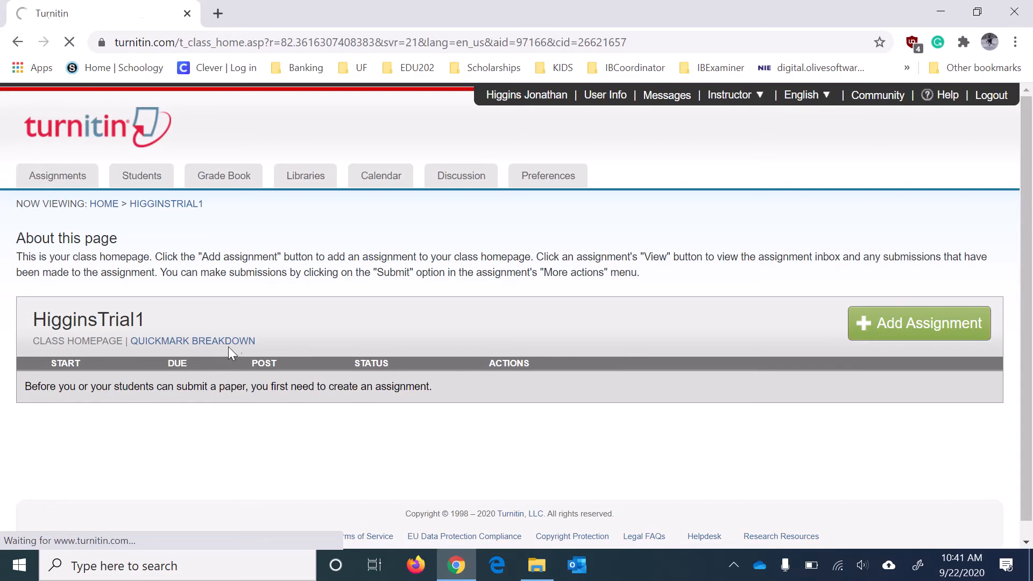
# Title the assignment Paper1 with 100 points and expand its optional settings.
pyautogui.scroll(-2, 403, 366)
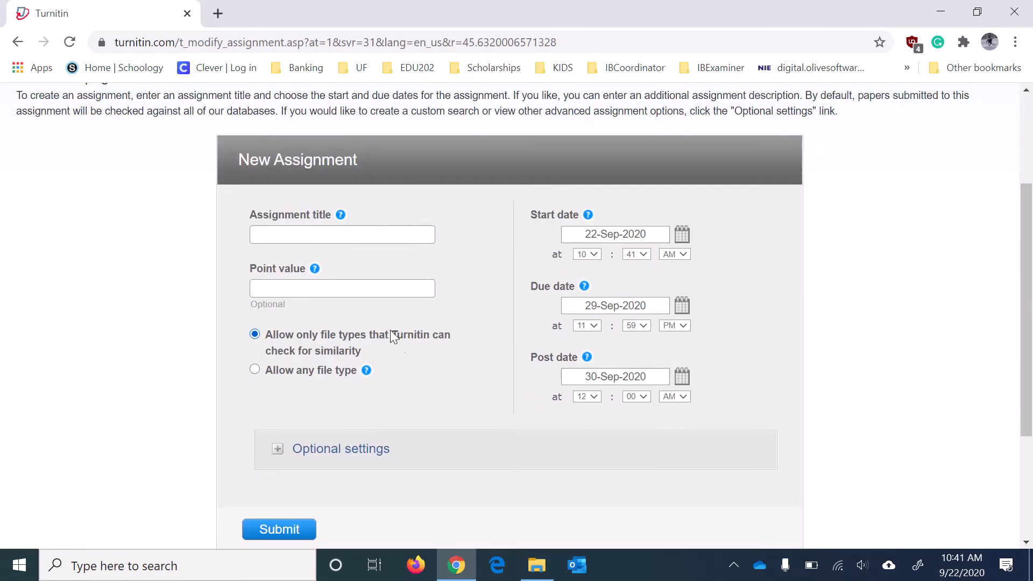
pyautogui.click(327, 238)
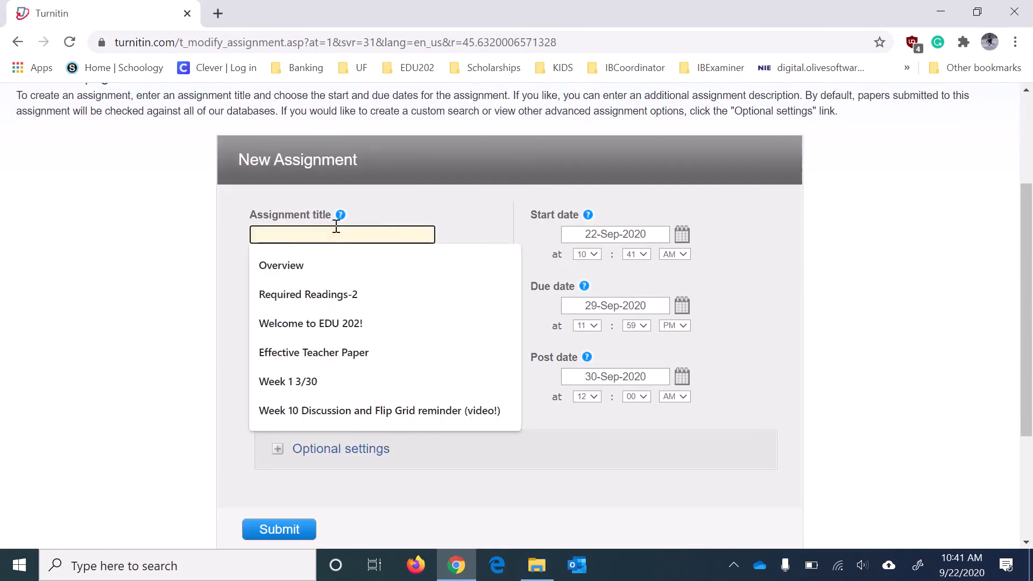
pyautogui.write('Paper1')
pyautogui.press('Tab')
pyautogui.press('Tab')
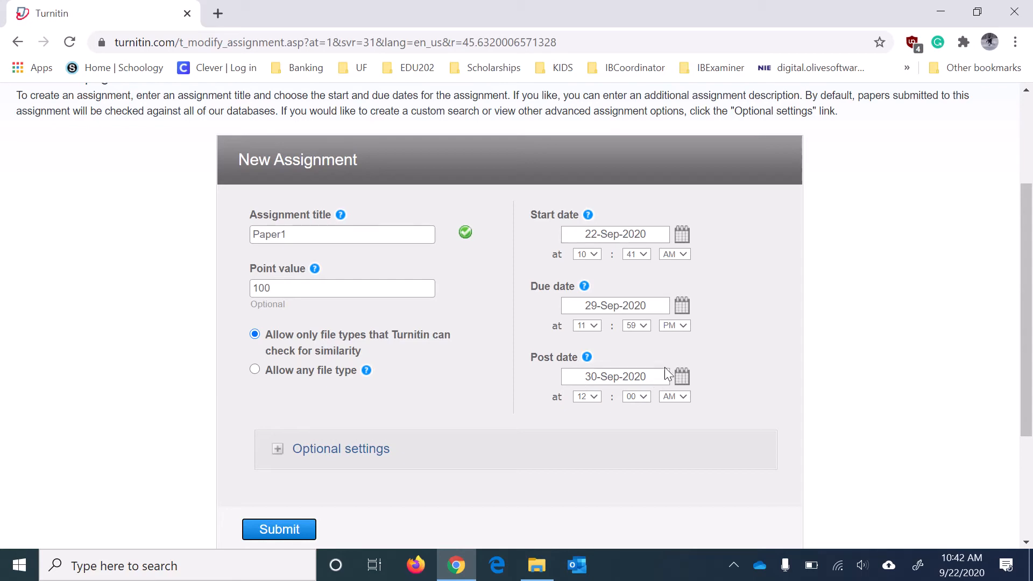
pyautogui.click(277, 454)
# Keep submitted papers going to the standard paper repository.
pyautogui.scroll(-5, 908, 369)
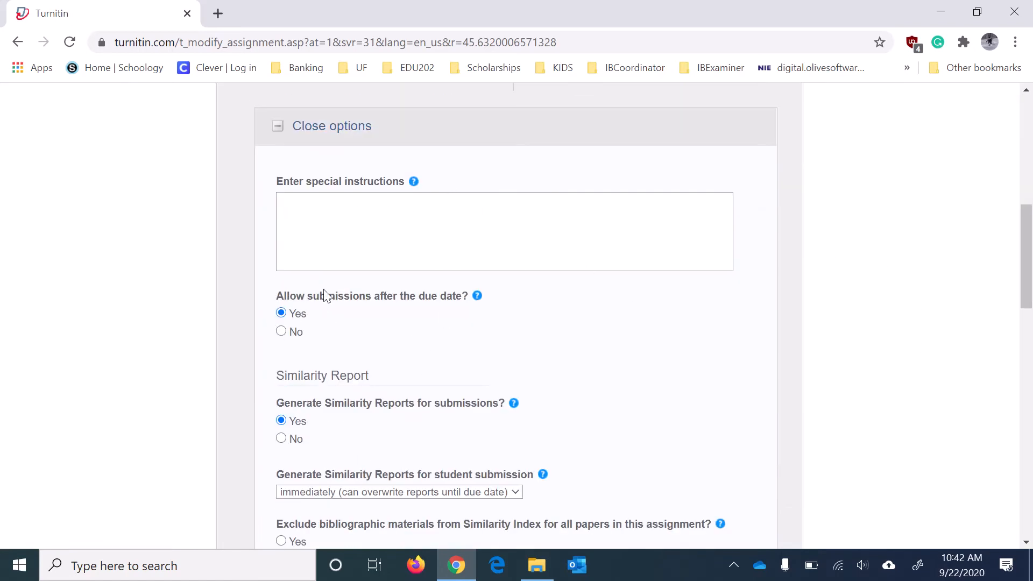
pyautogui.moveTo(469, 298); pyautogui.dragTo(275, 307)
pyautogui.click(279, 299)
pyautogui.scroll(-3, 595, 410)
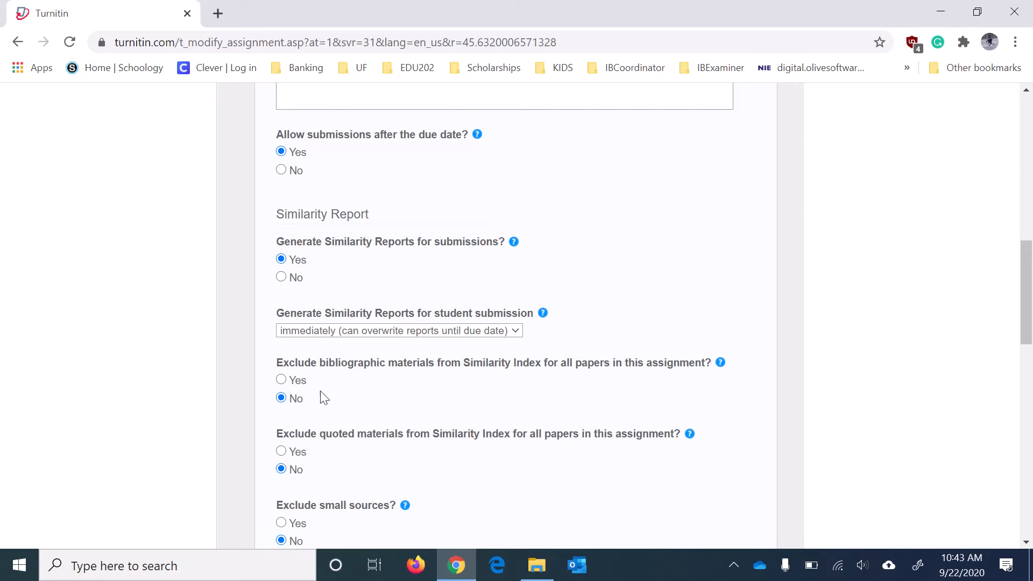
pyautogui.scroll(-3, 463, 400)
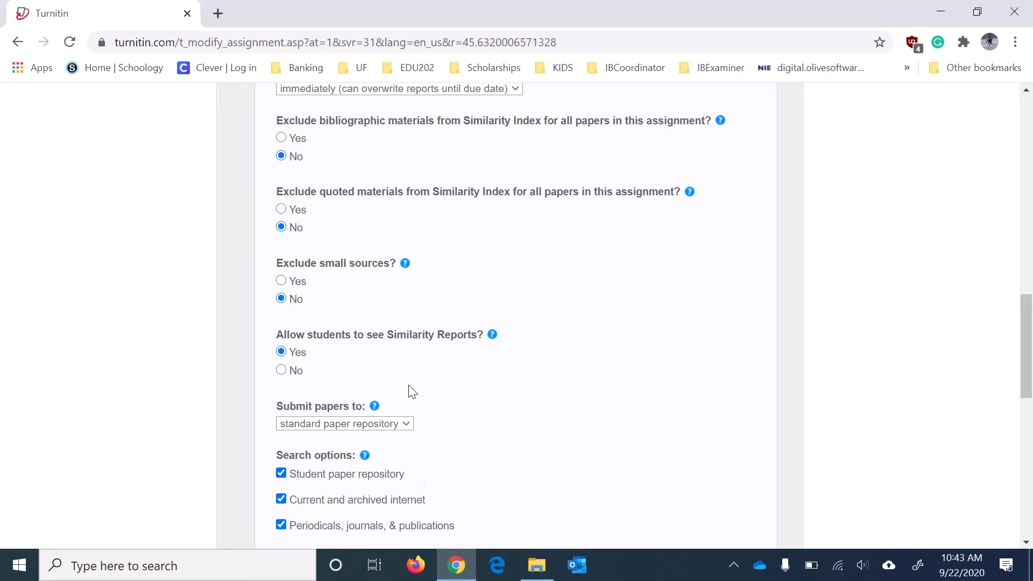
pyautogui.scroll(-3, 412, 392)
pyautogui.click(407, 263)
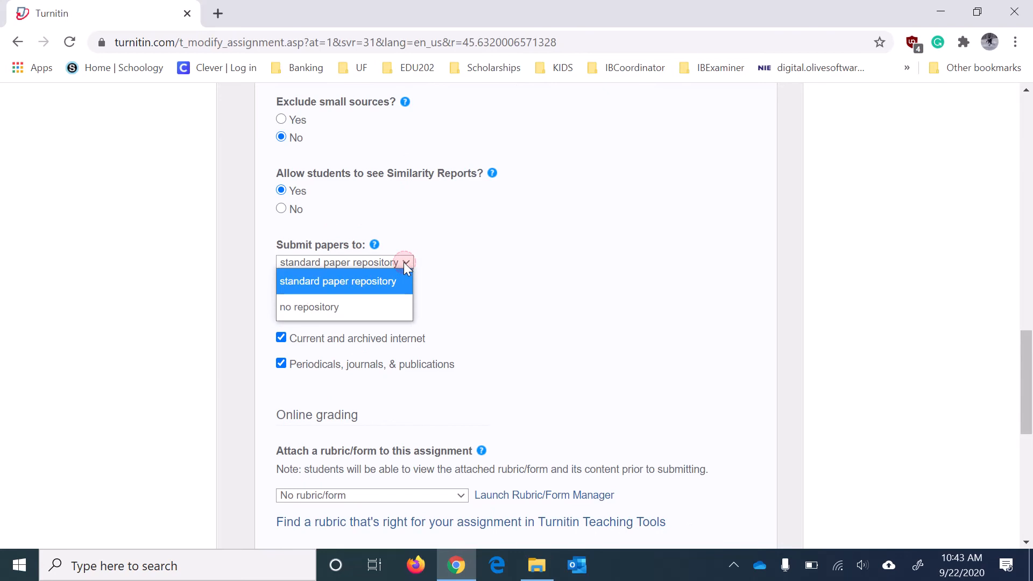
pyautogui.click(375, 284)
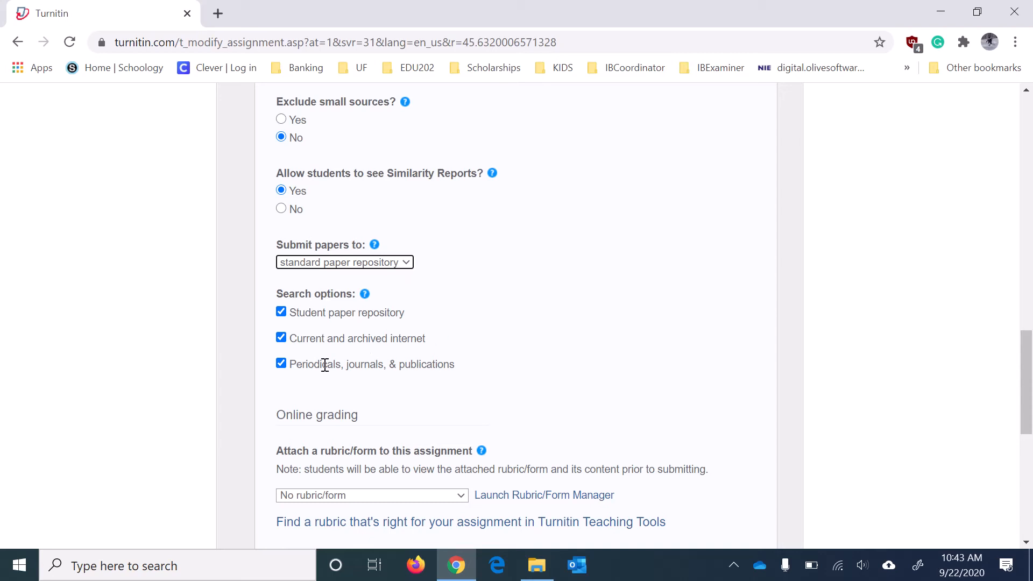
# Leave e-rater grammar checking set to No and finish the remaining settings.
pyautogui.scroll(-1, 578, 353)
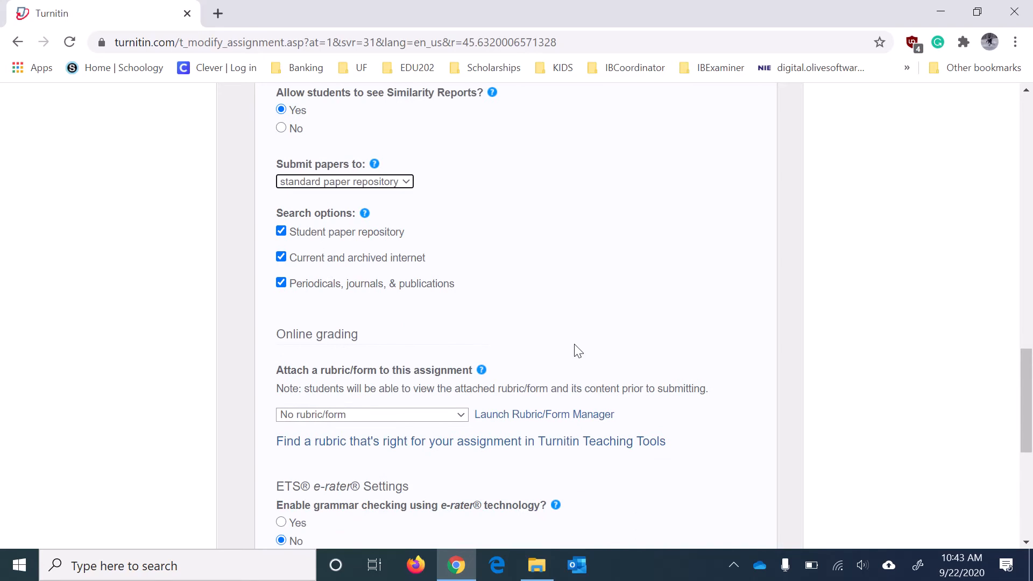
pyautogui.scroll(-1, 577, 352)
pyautogui.scroll(-1, 560, 329)
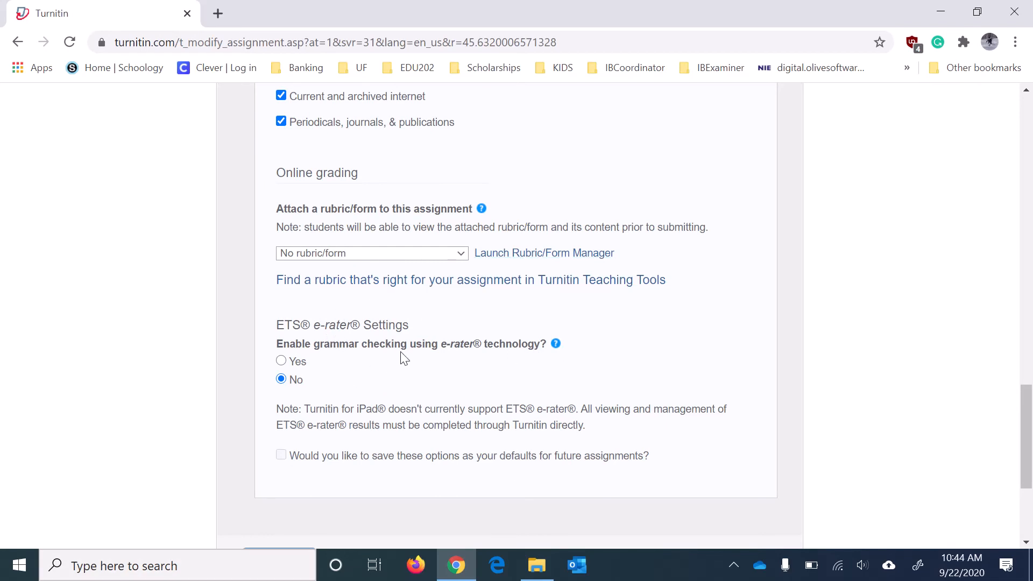
pyautogui.click(280, 378)
pyautogui.scroll(-3, 374, 350)
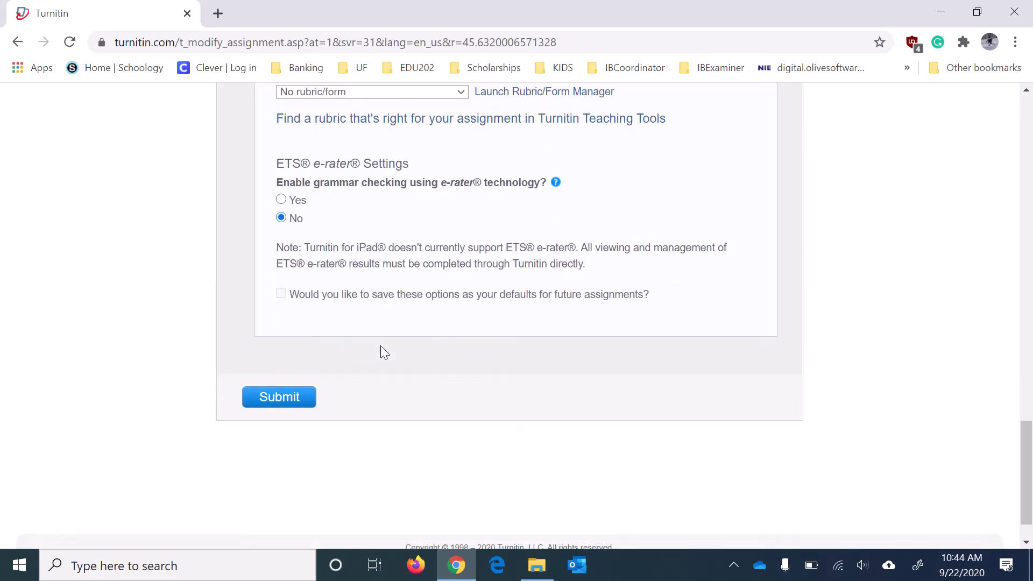
pyautogui.click(281, 295)
# Create the Paper1 assignment, then switch the role from Instructor to Student.
pyautogui.click(298, 403)
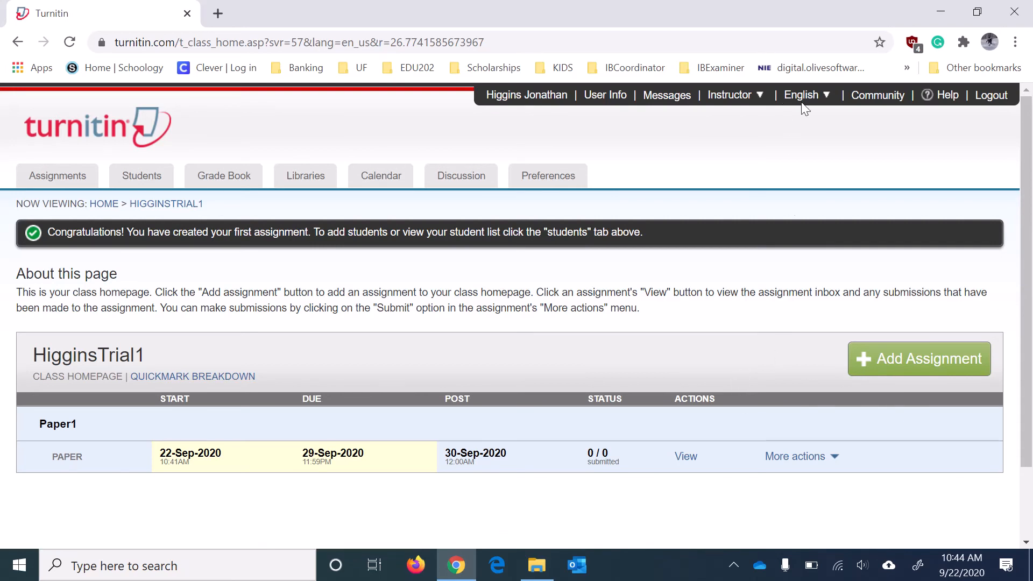
pyautogui.click(730, 95)
pyautogui.click(746, 135)
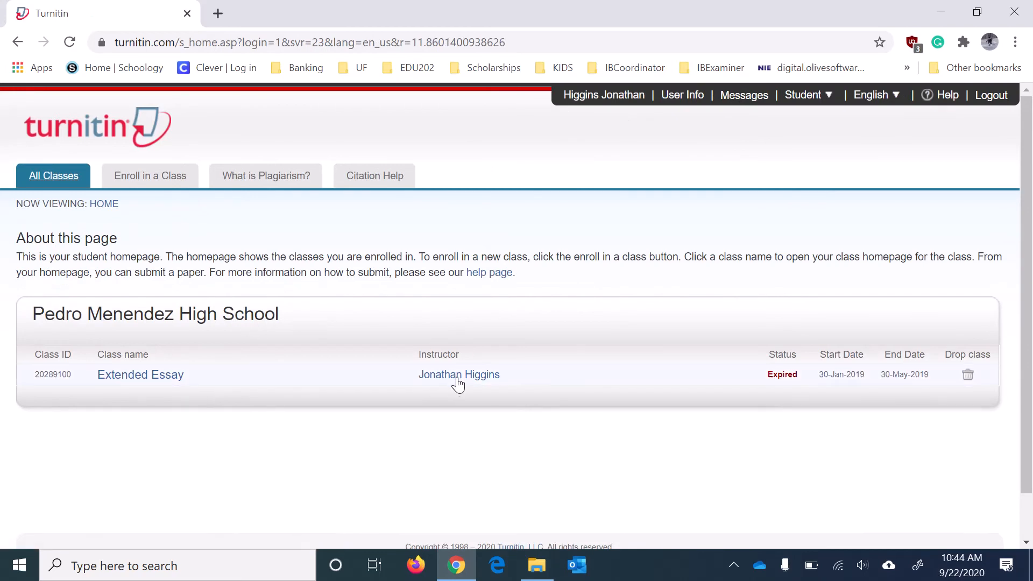
# Open Enroll in a Class and enter the HigginsTrial1 class ID.
pyautogui.click(168, 180)
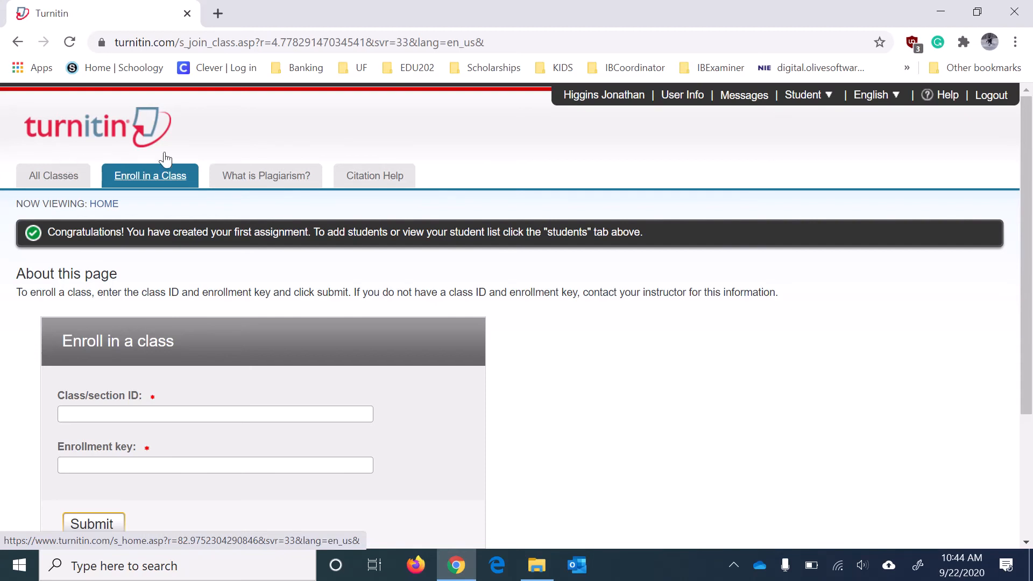
pyautogui.click(137, 412)
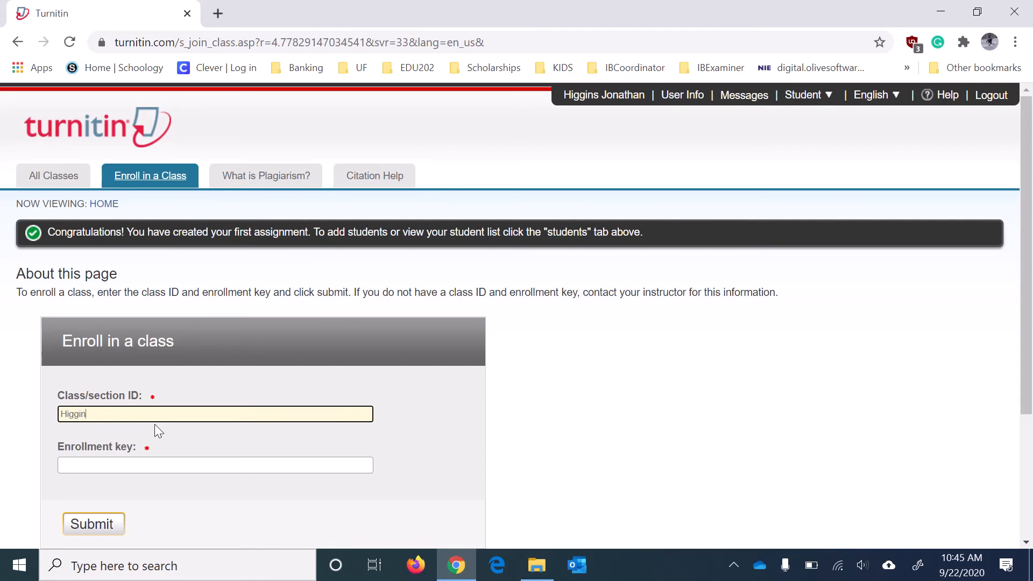
pyautogui.press('Tab')
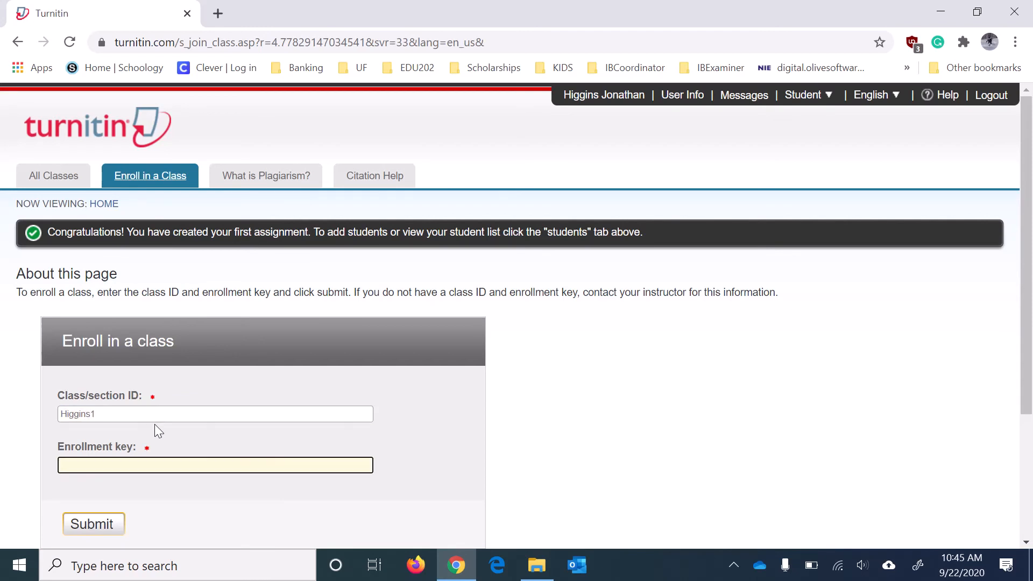
pyautogui.click(124, 418)
pyautogui.press('BackSpace')
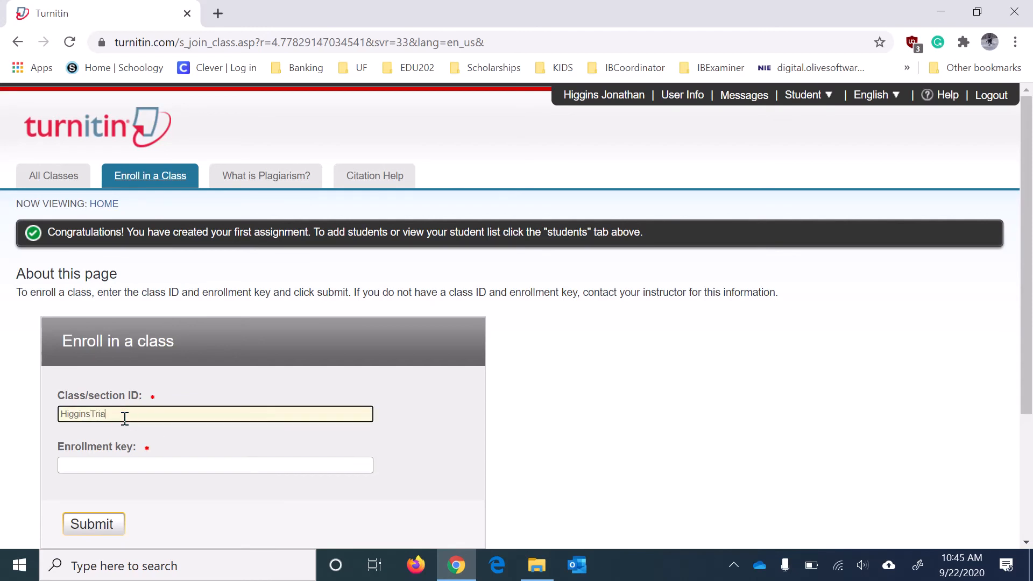
pyautogui.press('Tab')
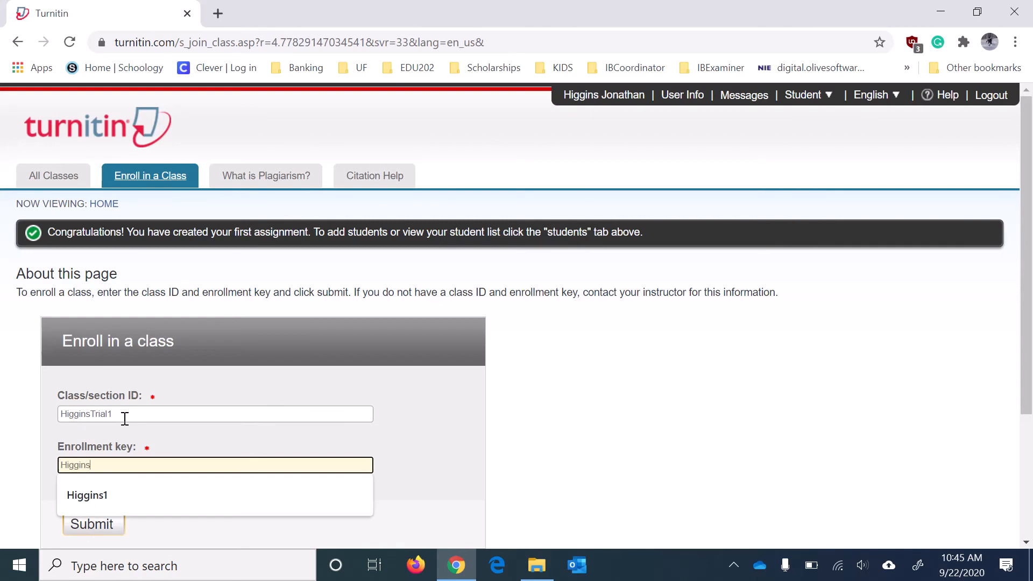
# Enter the enrollment key and submit; the key/ID combination is rejected.
pyautogui.press('Tab')
pyautogui.click(134, 468)
pyautogui.write('1')
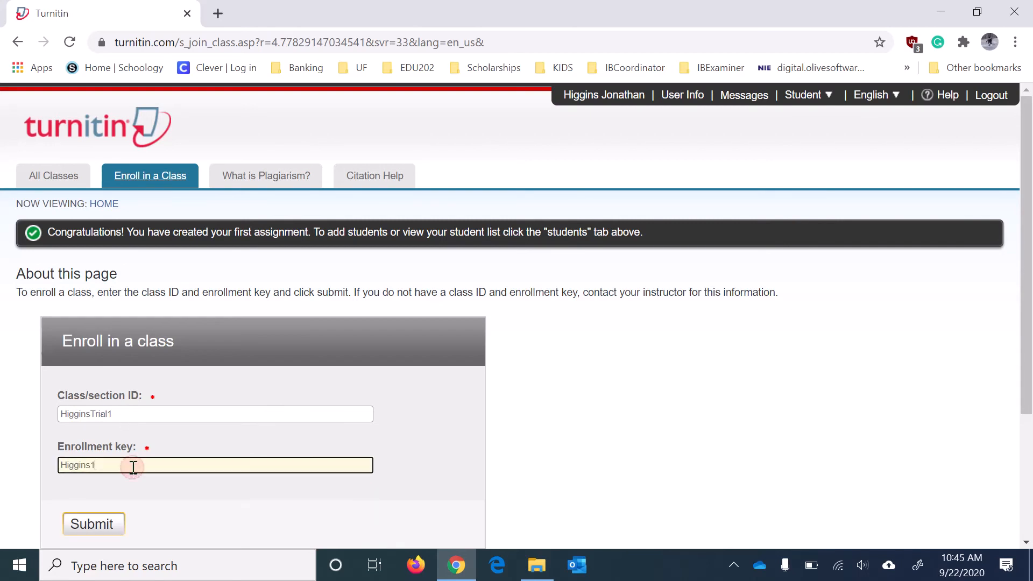
pyautogui.click(119, 513)
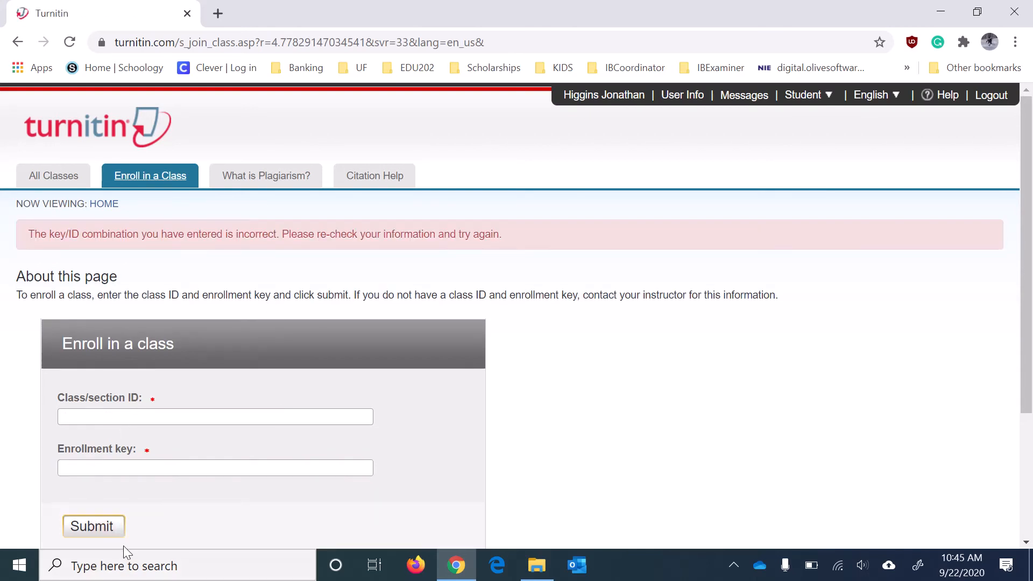
pyautogui.click(62, 176)
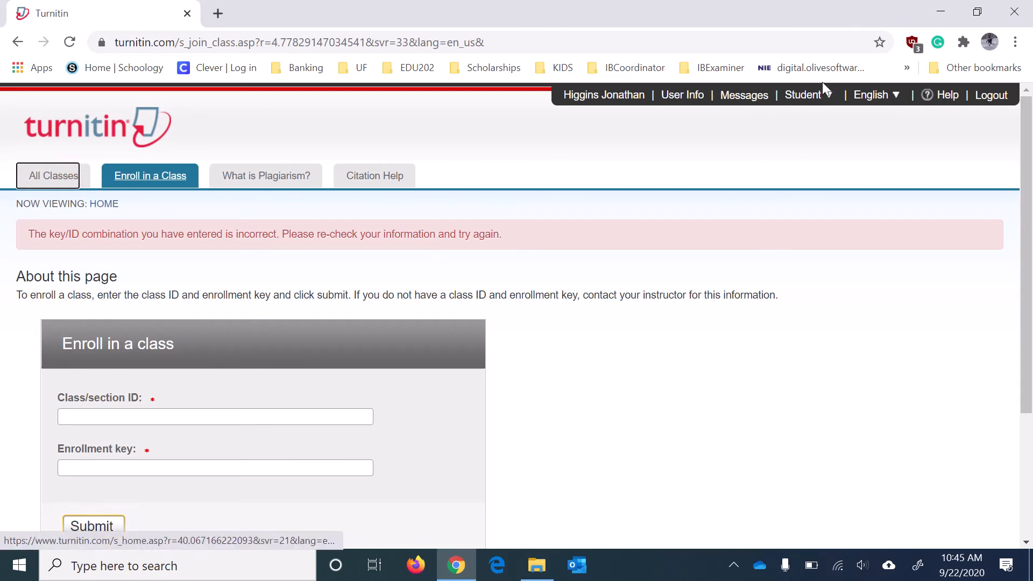
pyautogui.moveTo(826, 102)
pyautogui.click(824, 138)
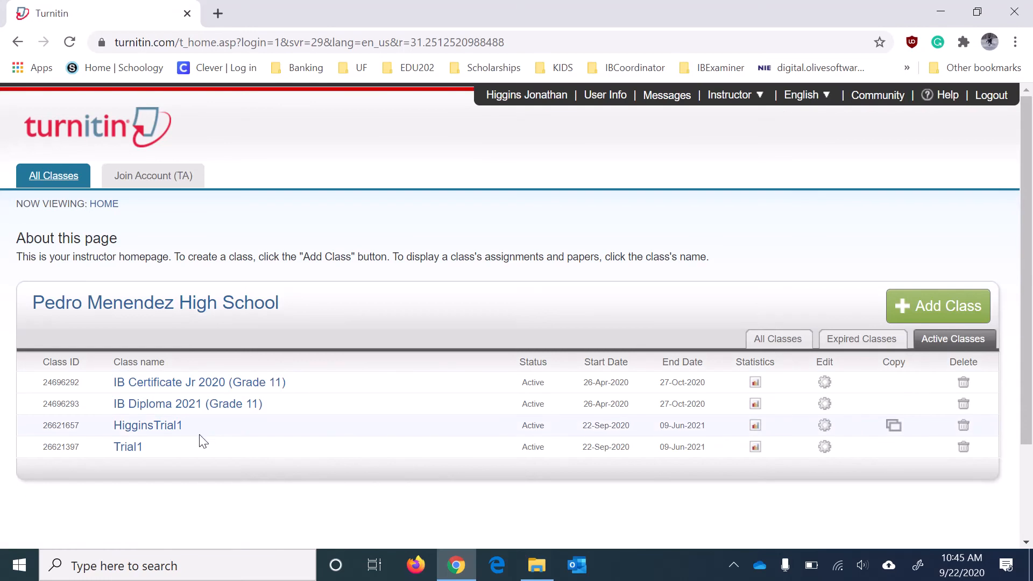
pyautogui.moveTo(89, 428); pyautogui.dragTo(43, 425)
pyautogui.hotkey('ctrl', 'c')
pyautogui.click(742, 97)
pyautogui.click(745, 139)
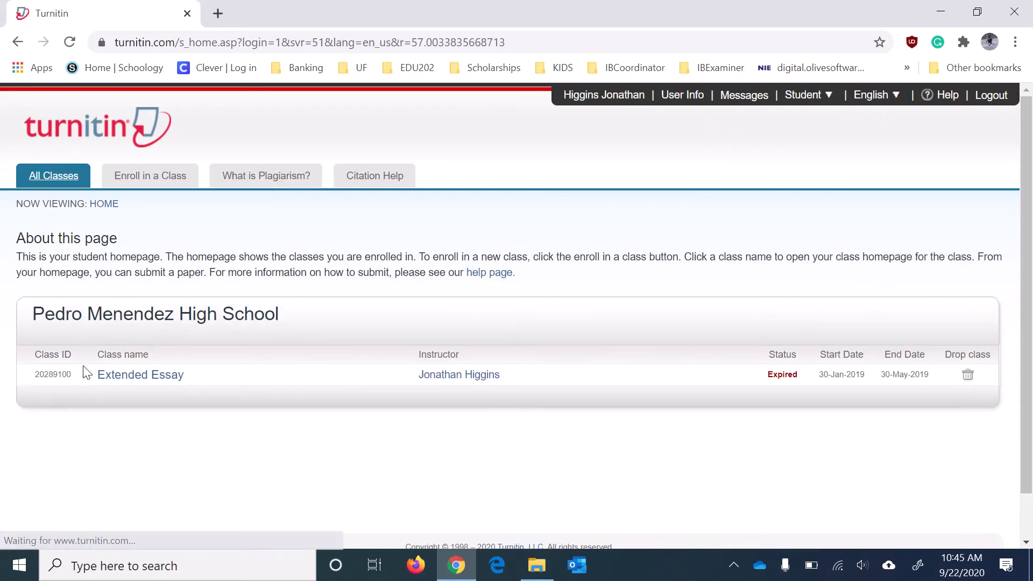
pyautogui.click(137, 174)
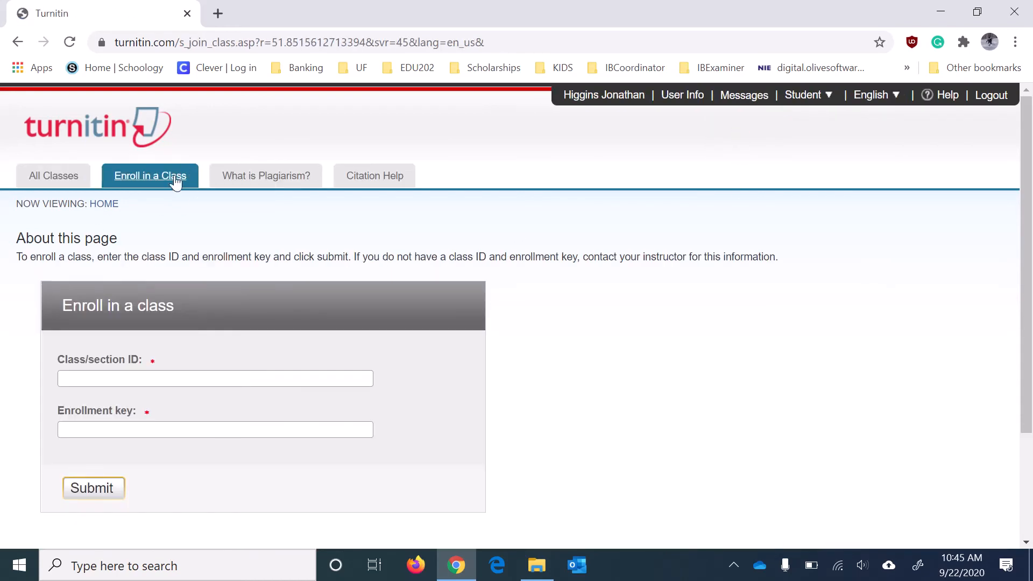
pyautogui.click(104, 380)
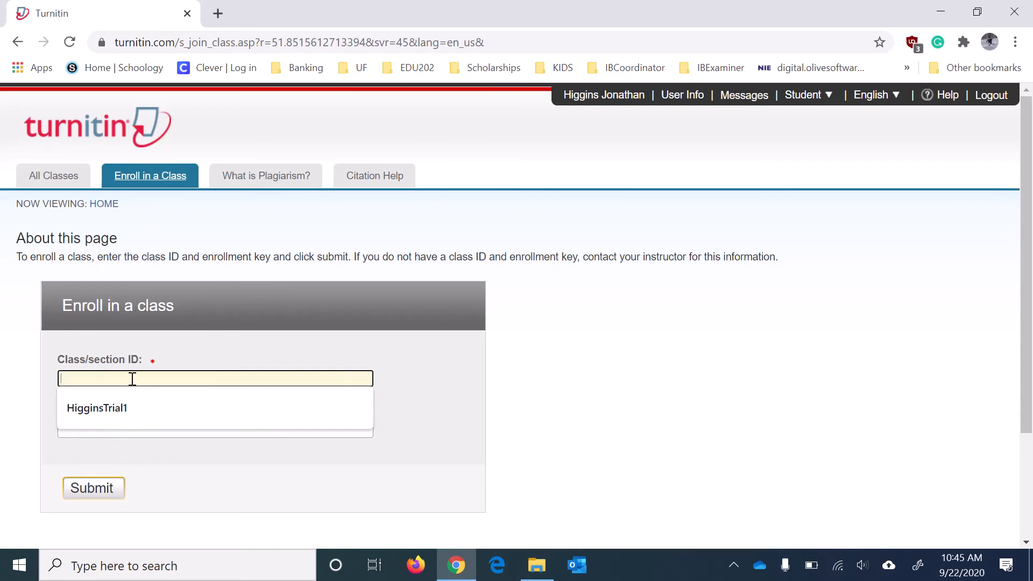
pyautogui.hotkey('ctrl', 'v')
pyautogui.click(117, 430)
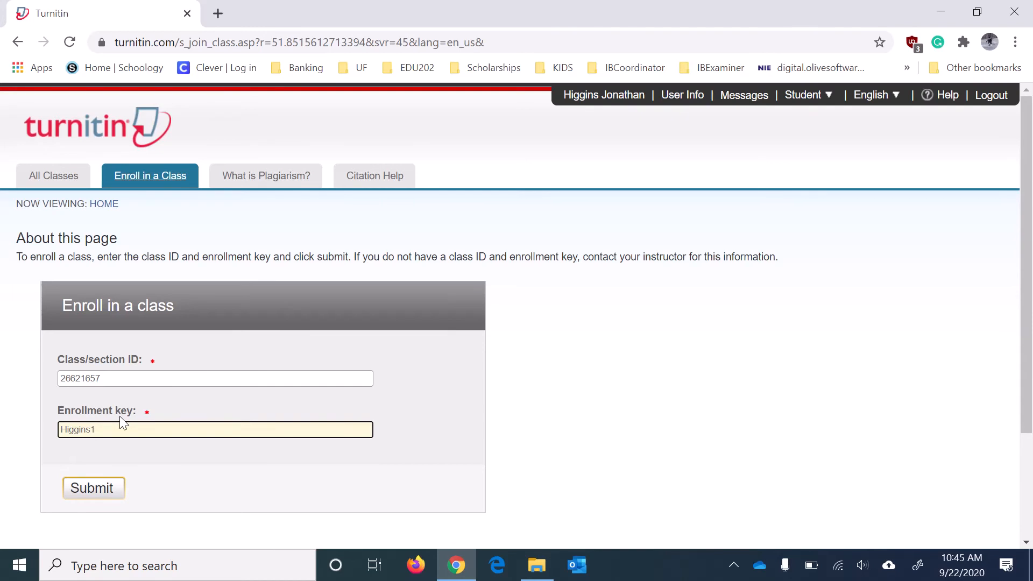
pyautogui.click(86, 487)
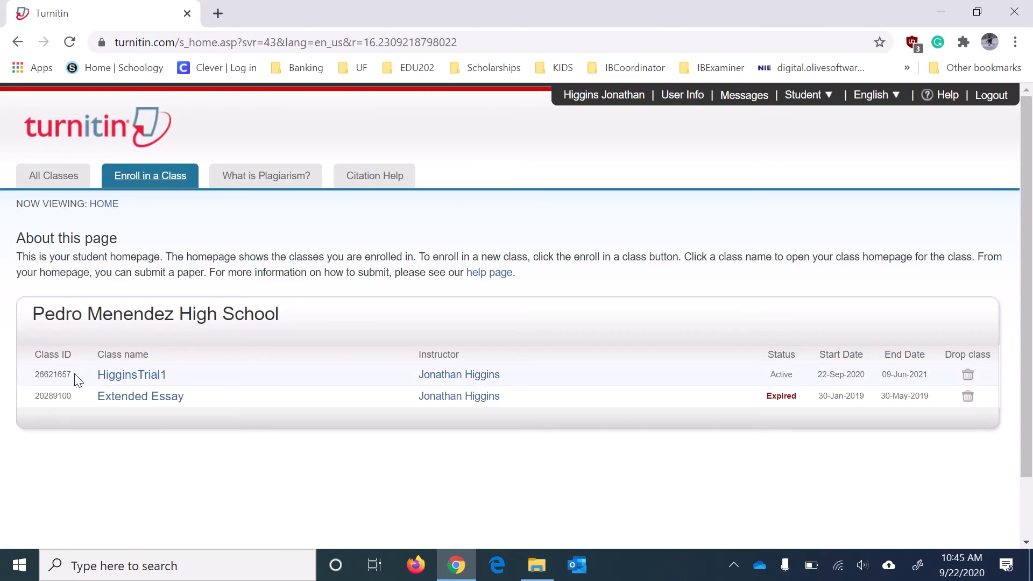
# Open the HigginsTrial1 portfolio and review Paper1, due 29-Sep-2020 and posting 30-Sep-2020.
pyautogui.click(141, 383)
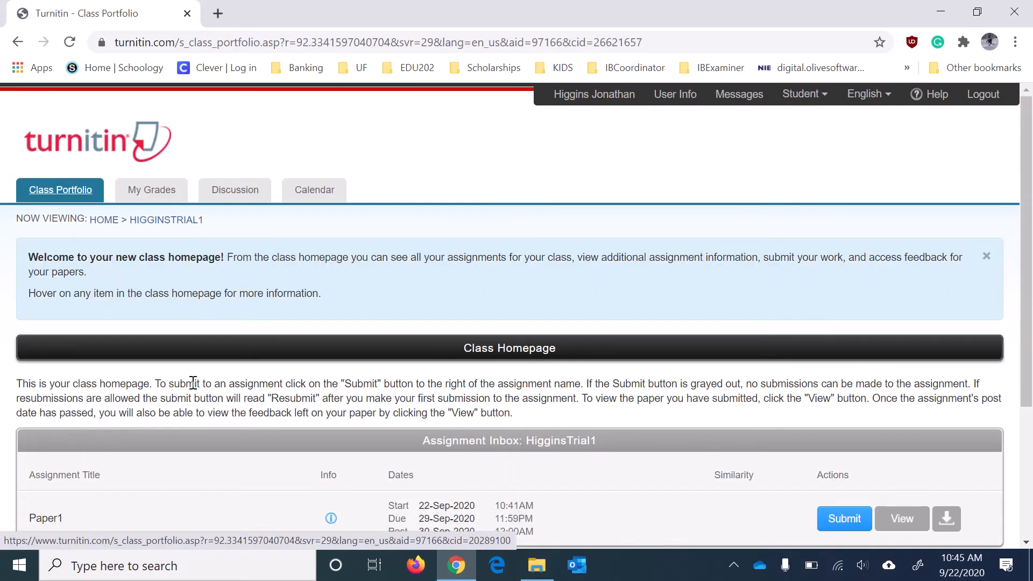
pyautogui.scroll(-2, 474, 370)
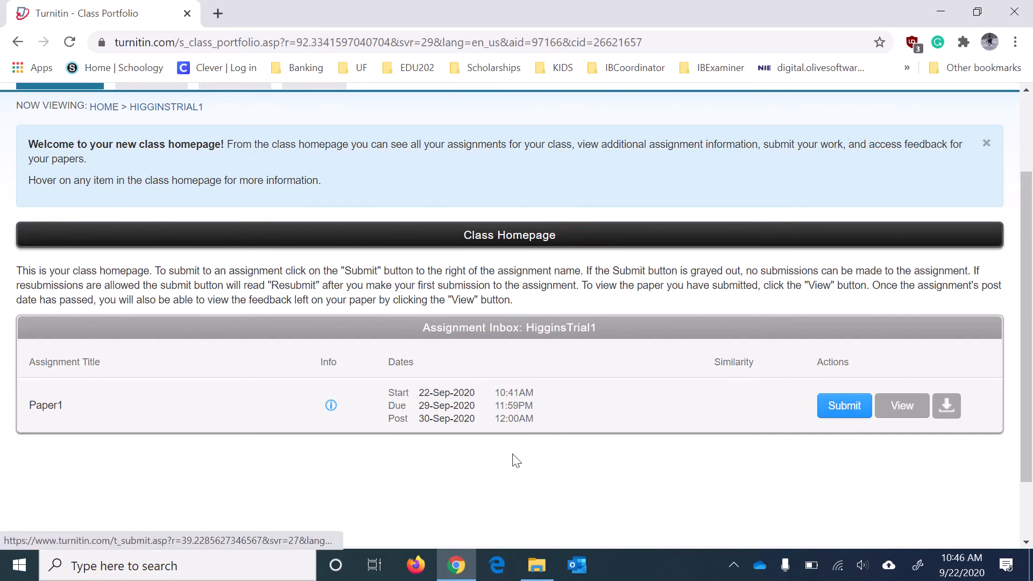
pyautogui.scroll(3, 745, 397)
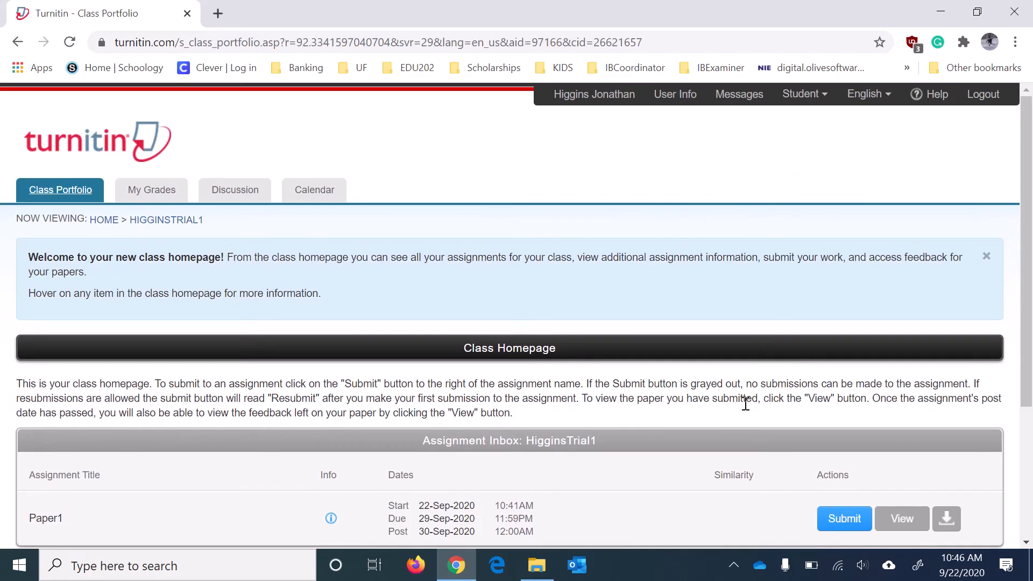
pyautogui.click(817, 99)
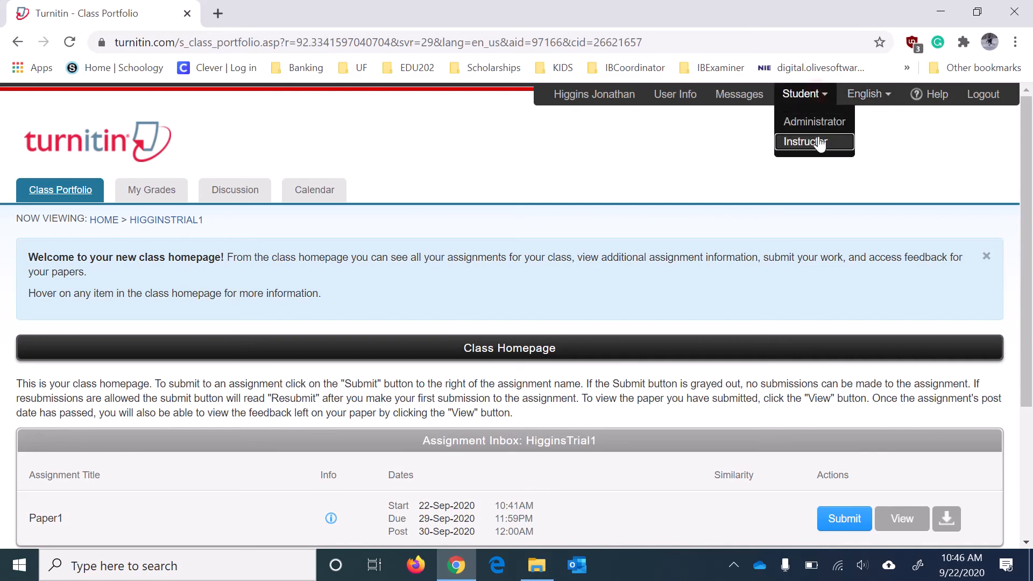
# Switch to the Instructor role and open HigginsTrial1, checking Paper1's 0/1 submitted count.
pyautogui.click(818, 140)
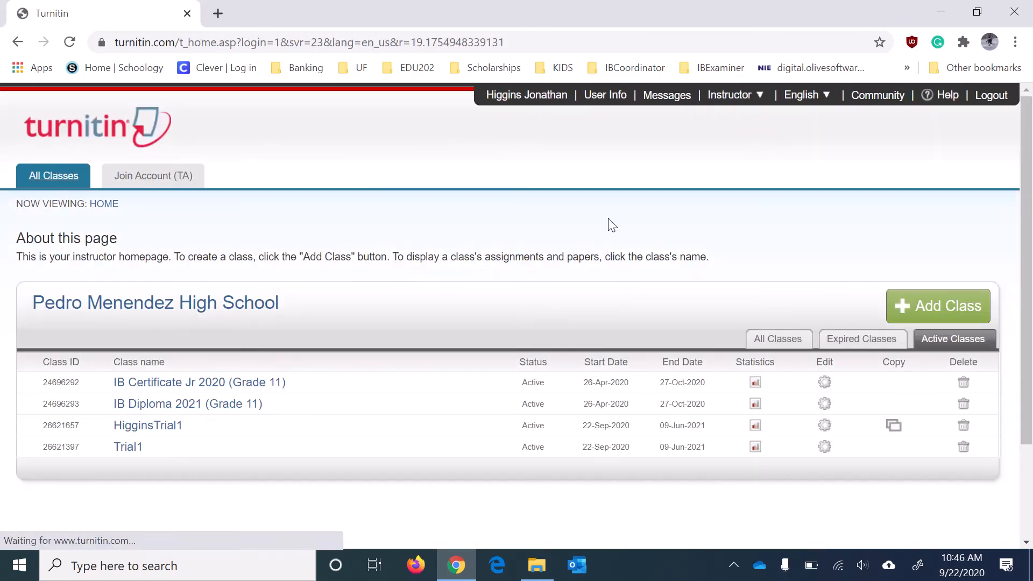
pyautogui.click(158, 426)
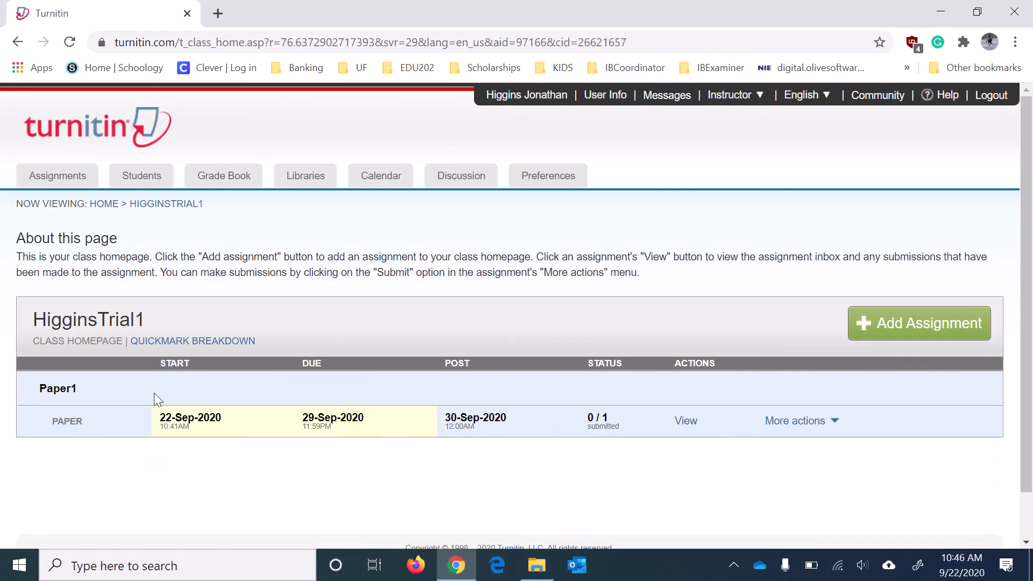
pyautogui.moveTo(612, 415); pyautogui.dragTo(594, 419)
# Check the Paper1 inbox lists the enrolled student with no similarity score, then return to Assignments.
pyautogui.click(699, 420)
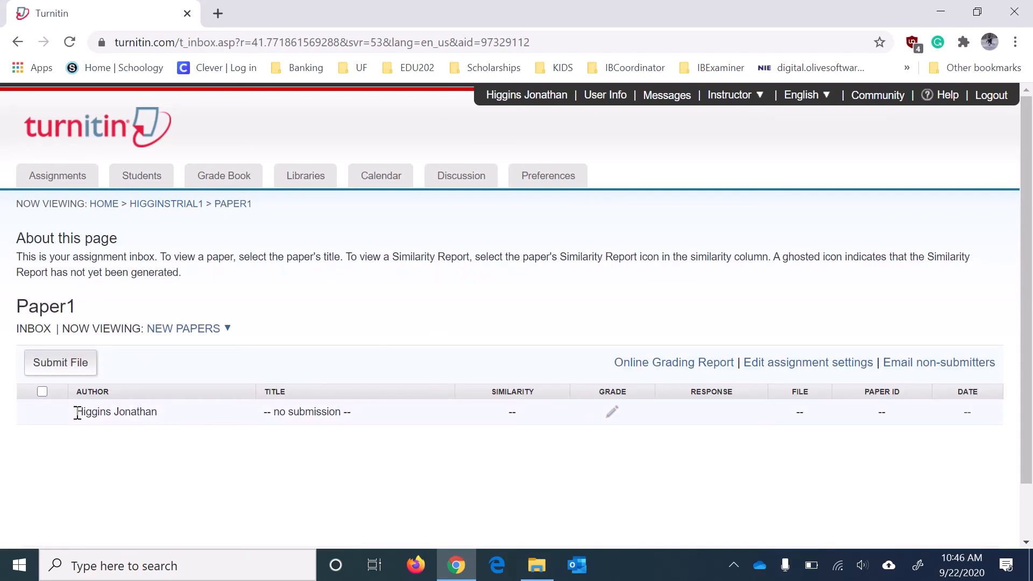
pyautogui.moveTo(69, 413); pyautogui.dragTo(181, 419)
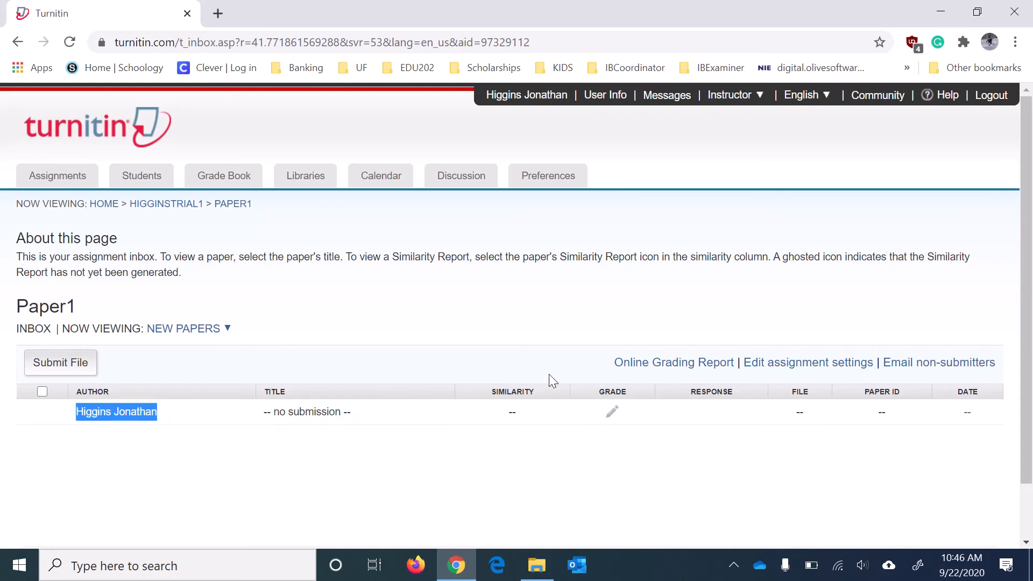
pyautogui.moveTo(489, 413); pyautogui.dragTo(542, 415)
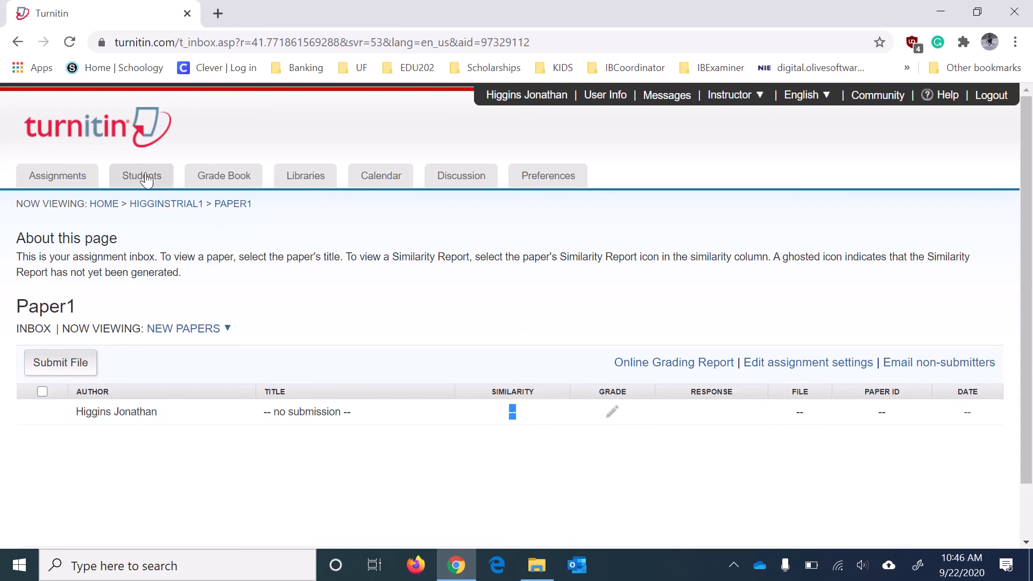
pyautogui.click(27, 173)
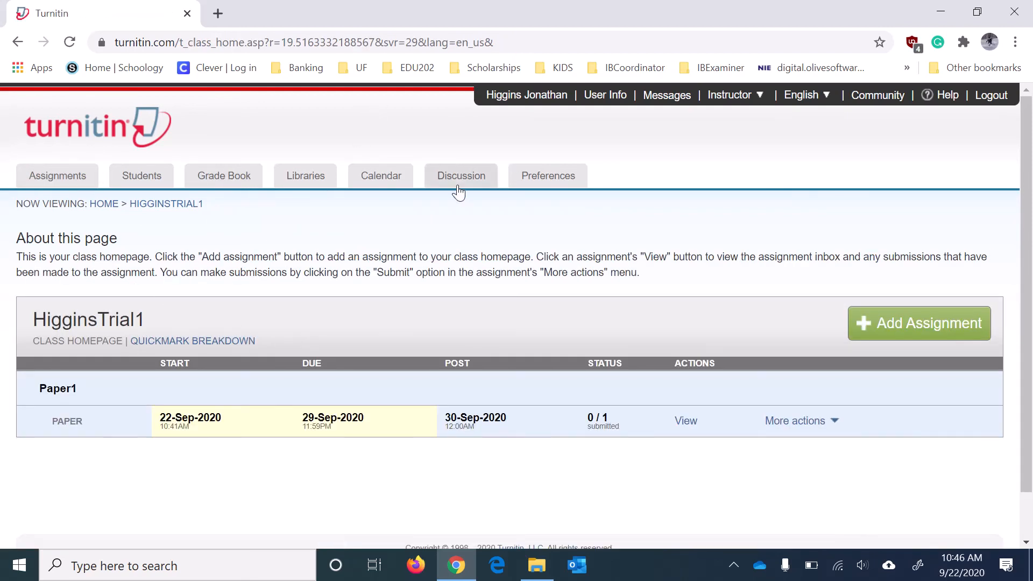
# Switch to the Administrator role, then back to the Instructor role.
pyautogui.click(752, 100)
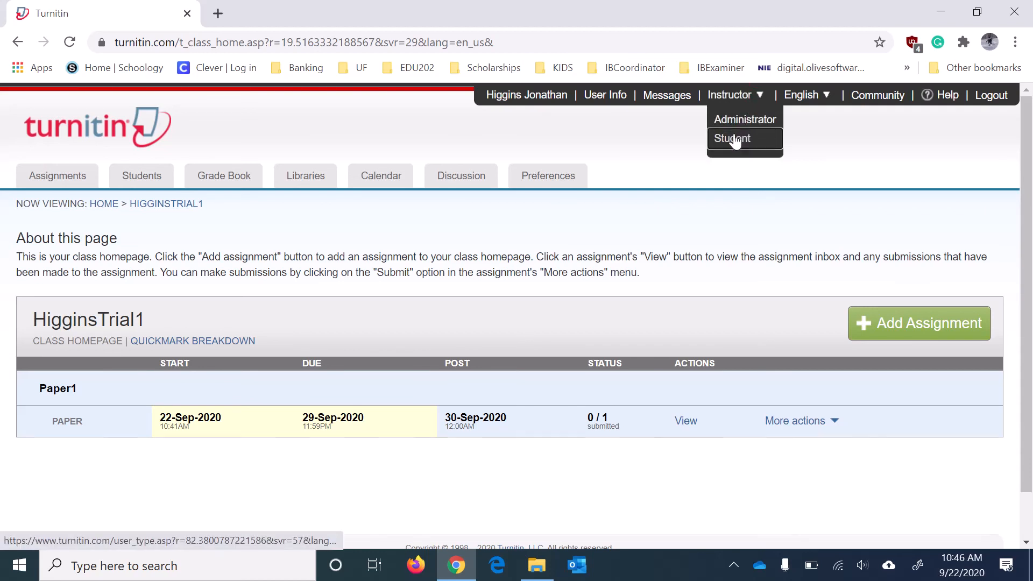
pyautogui.click(736, 119)
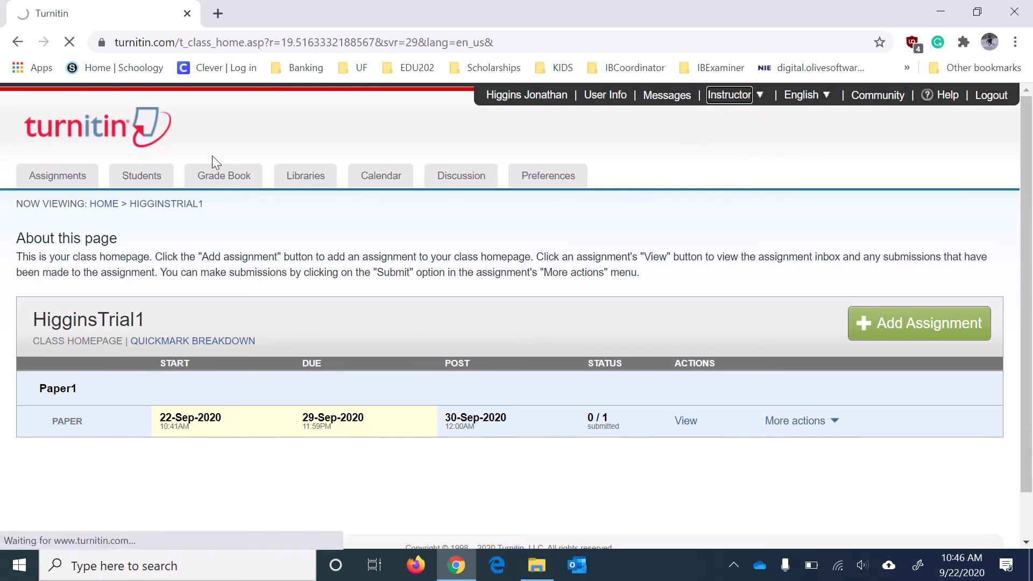
pyautogui.click(541, 100)
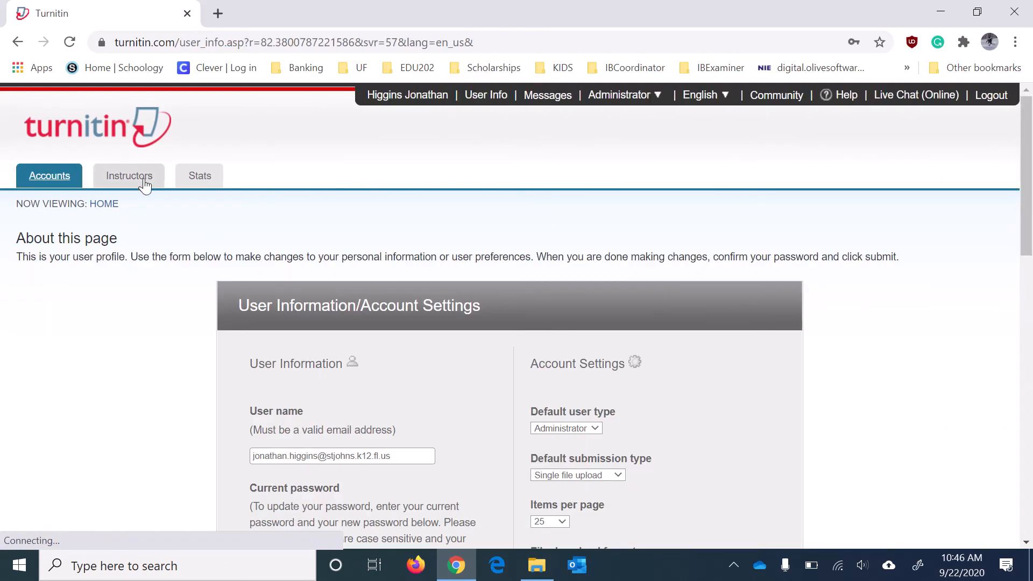
pyautogui.click(657, 95)
pyautogui.click(612, 121)
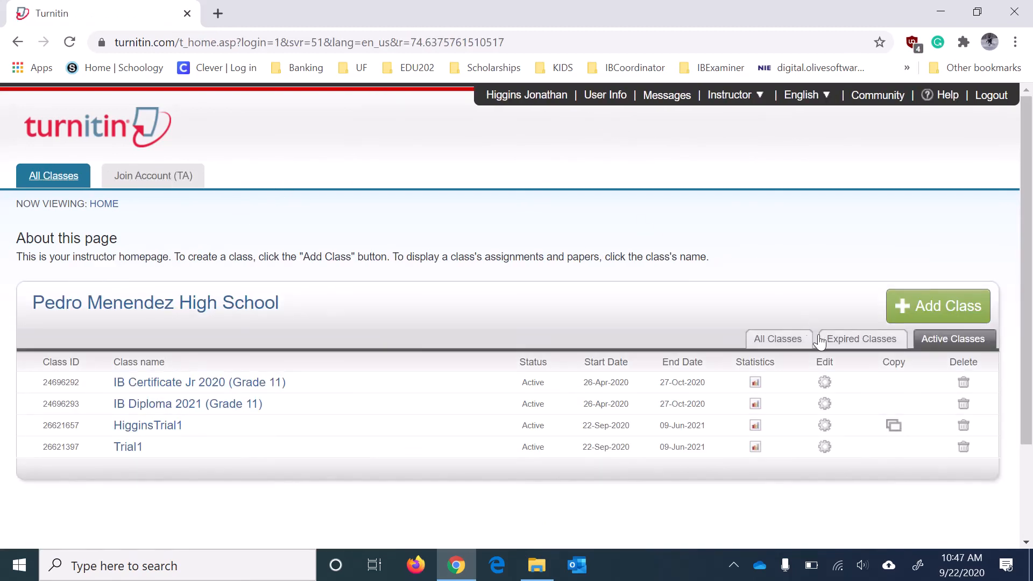
# Open the expired IB Psychology class and note its Internal Assessment with 71 / 74 submitted.
pyautogui.click(872, 339)
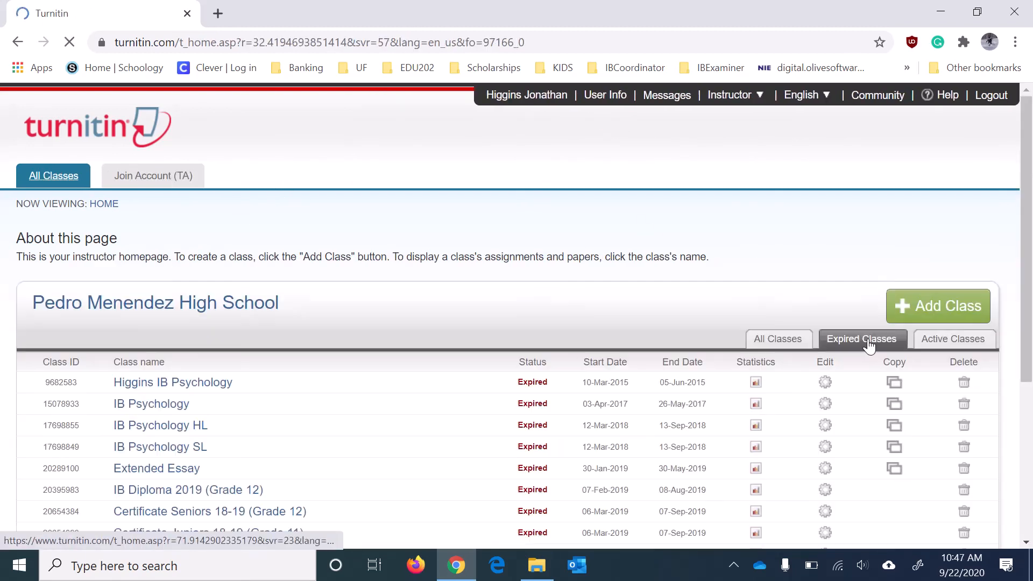
pyautogui.scroll(-3, 361, 326)
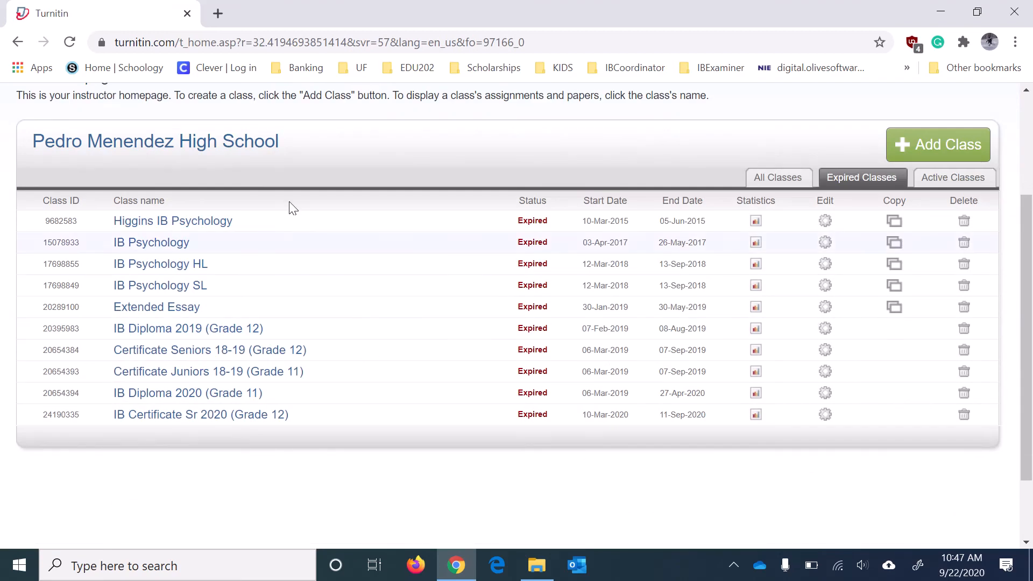
pyautogui.click(189, 221)
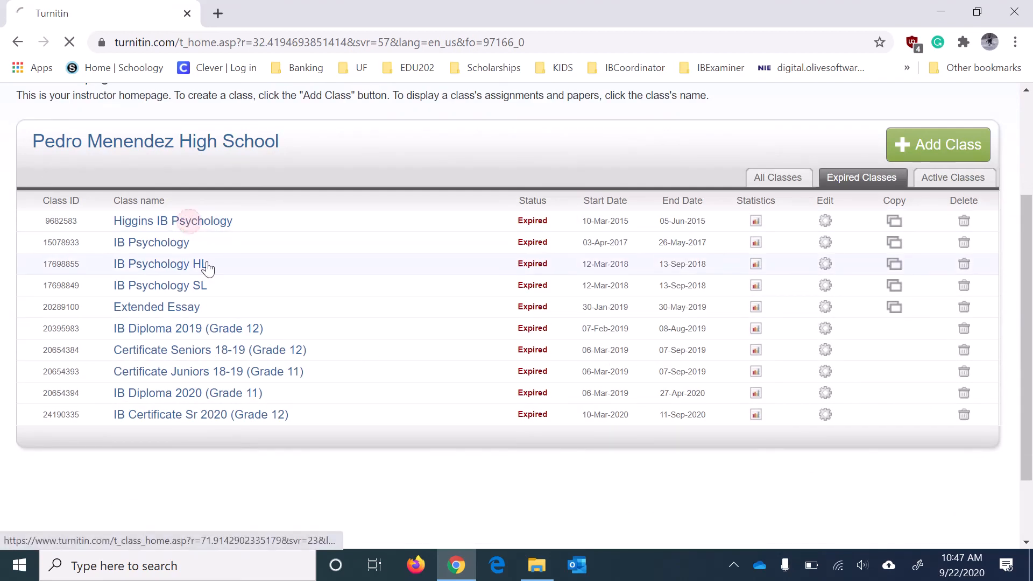
pyautogui.scroll(-2, 540, 346)
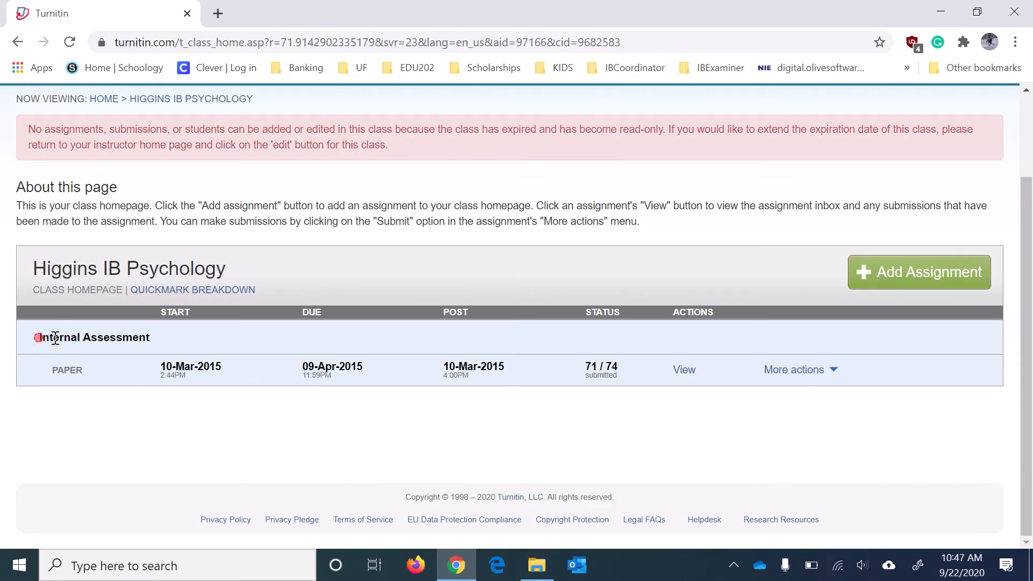
pyautogui.moveTo(38, 338); pyautogui.dragTo(175, 339)
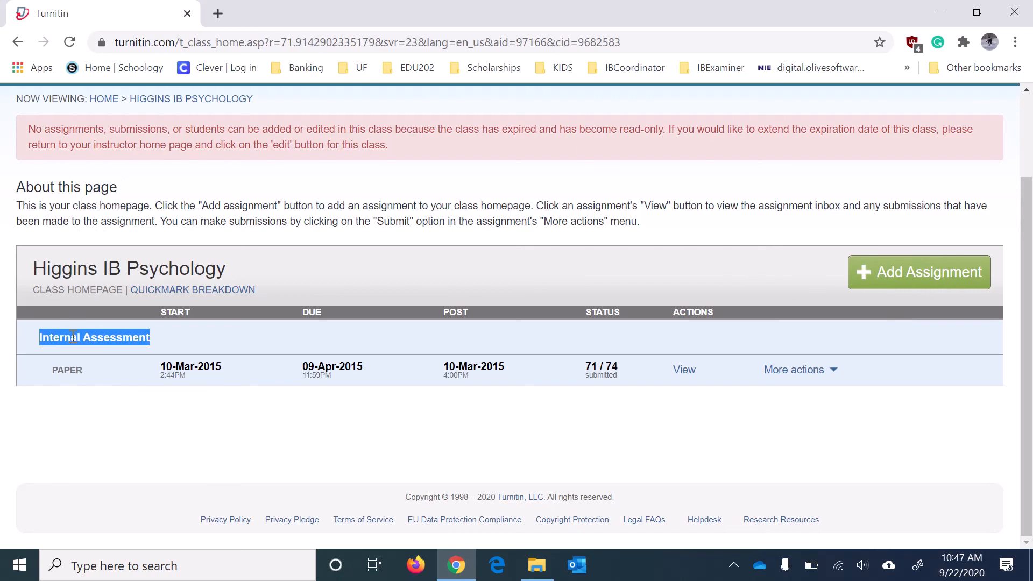
pyautogui.click(433, 335)
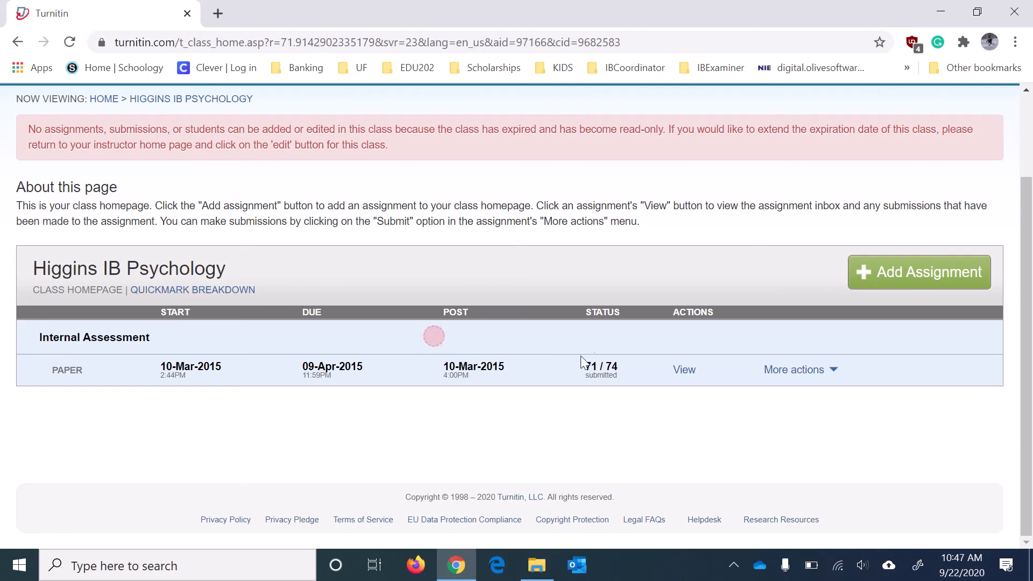
pyautogui.moveTo(585, 371); pyautogui.dragTo(626, 371)
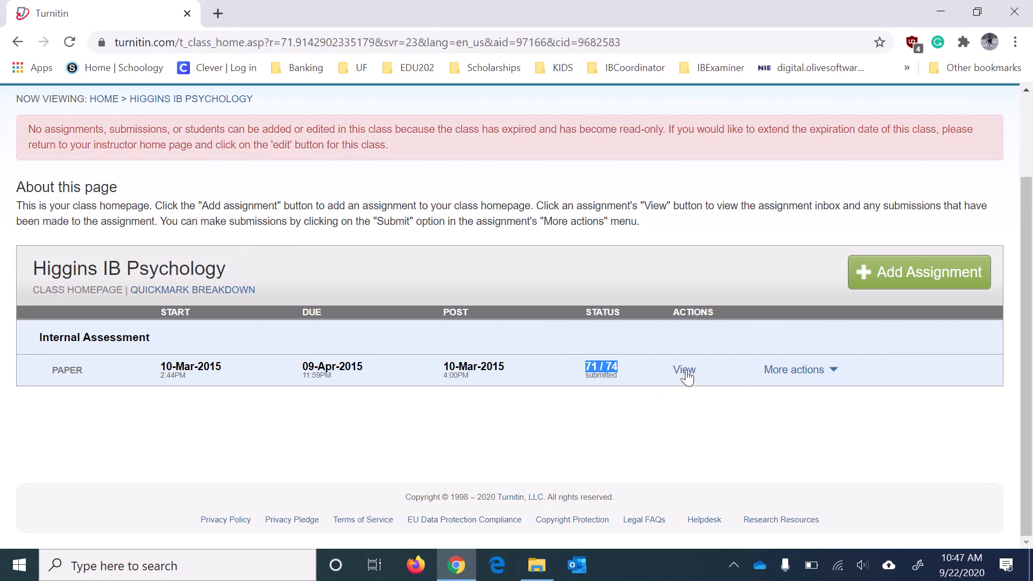
# From the Internal Assessment inbox, open the 11% paper 'ME GETS A 7 ME DOES?' in Feedback Studio.
pyautogui.click(680, 375)
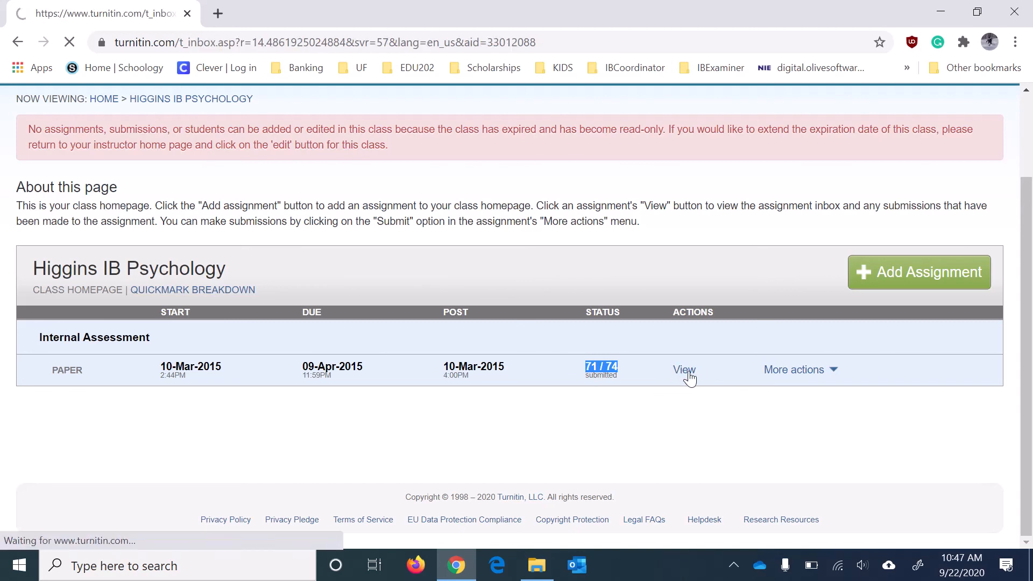
pyautogui.scroll(-1, 484, 342)
pyautogui.scroll(-2, 484, 344)
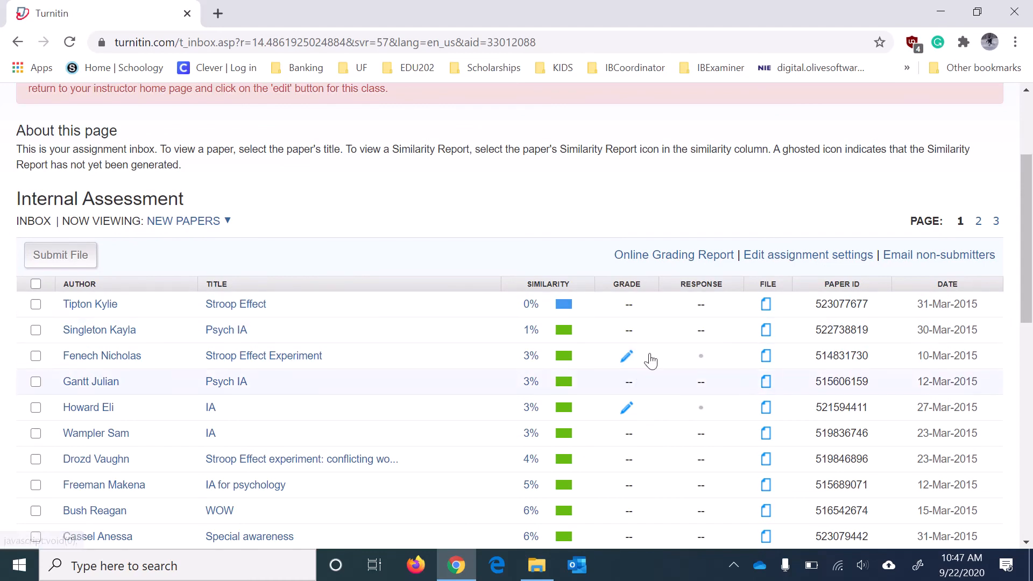
pyautogui.click(766, 307)
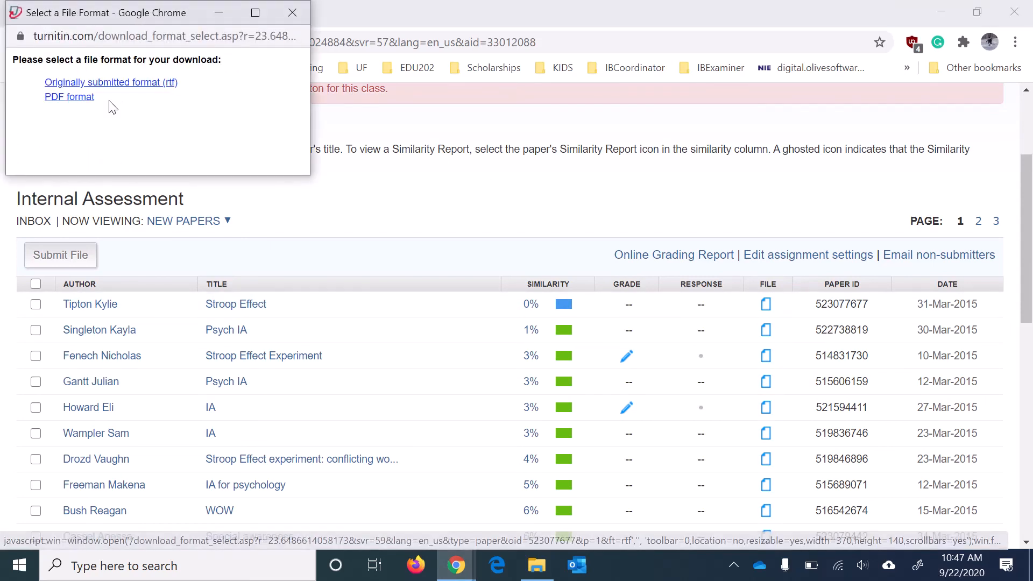
pyautogui.click(291, 12)
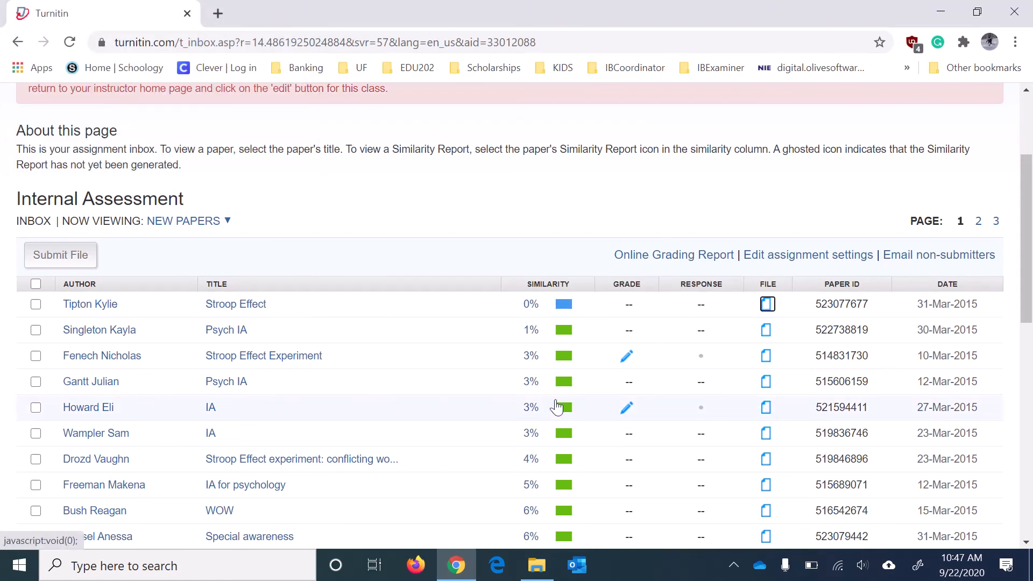
pyautogui.scroll(-10, 537, 460)
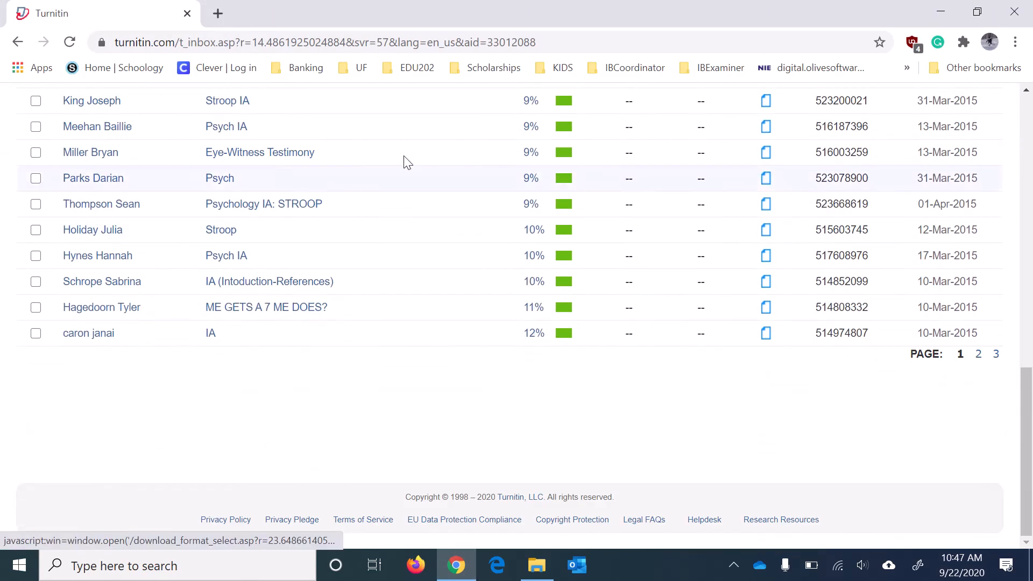
pyautogui.click(562, 307)
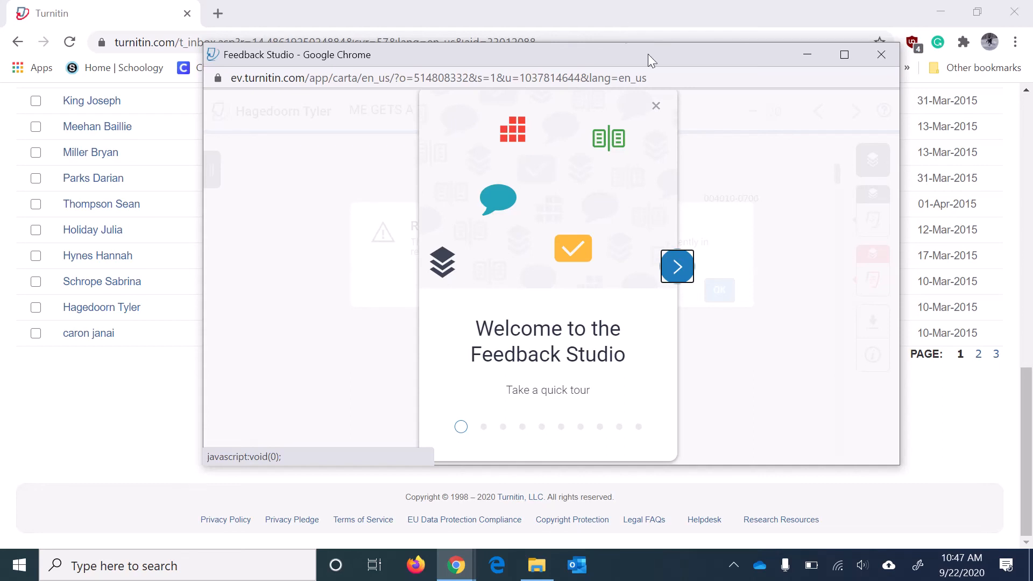
# Dismiss the welcome tour and Read Only notice, and maximize the report window.
pyautogui.click(655, 107)
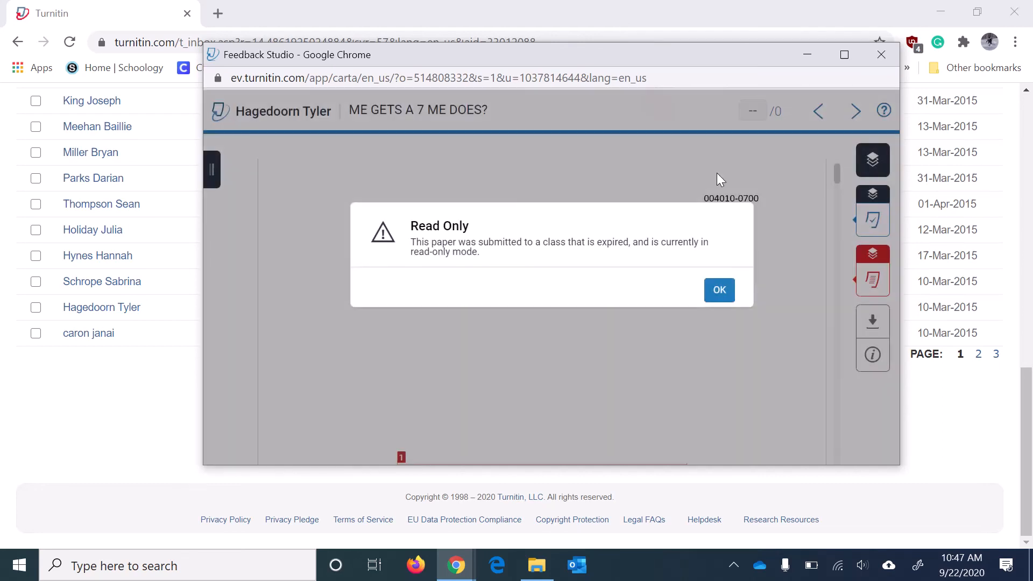
pyautogui.click(737, 293)
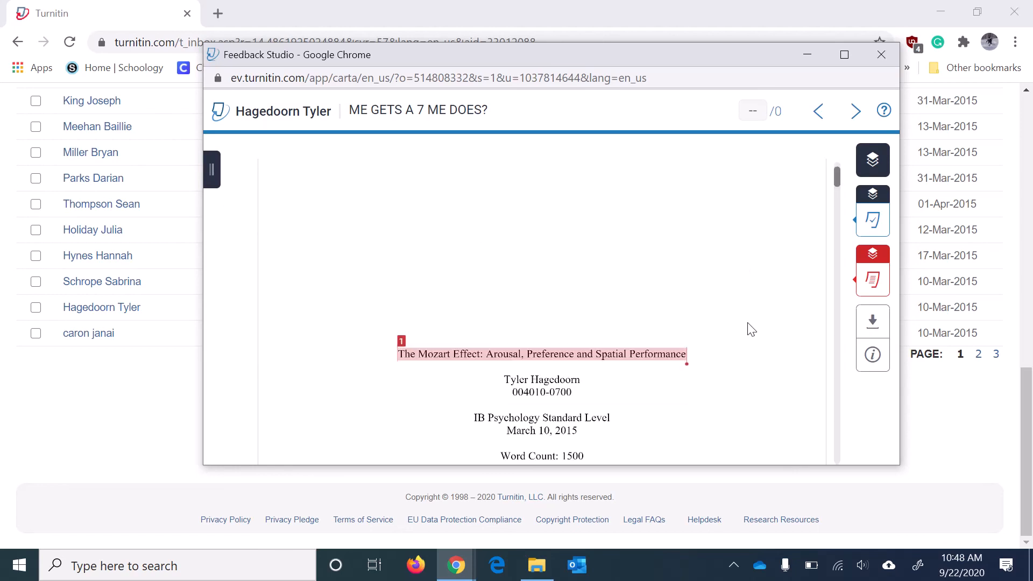
pyautogui.scroll(-1, 752, 329)
pyautogui.click(844, 54)
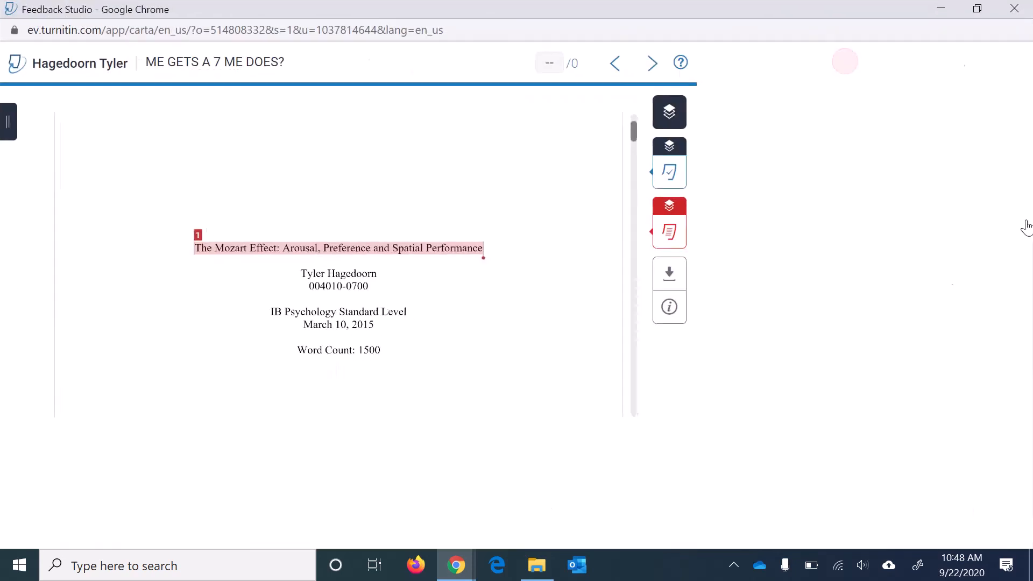
# Show the 11% Match Overview, led by forum.davidson.edu at 2%, and scroll through the paper.
pyautogui.moveTo(1010, 307)
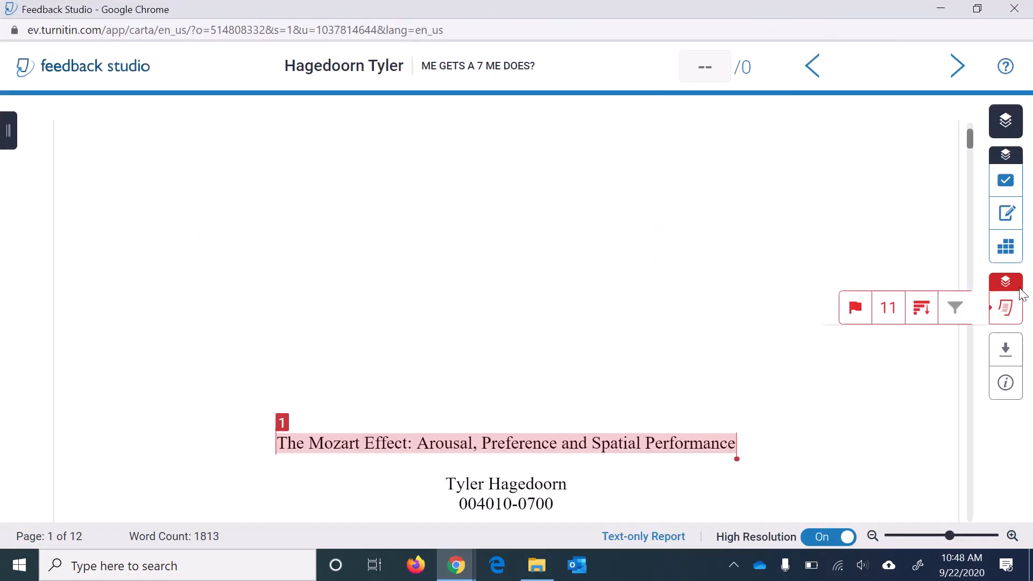
pyautogui.click(890, 307)
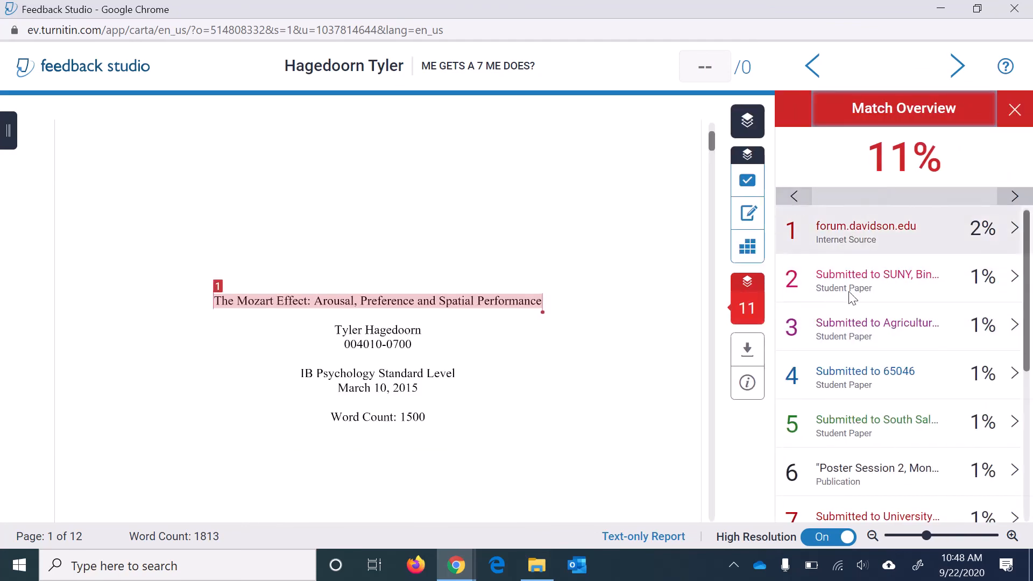
pyautogui.scroll(-2, 508, 327)
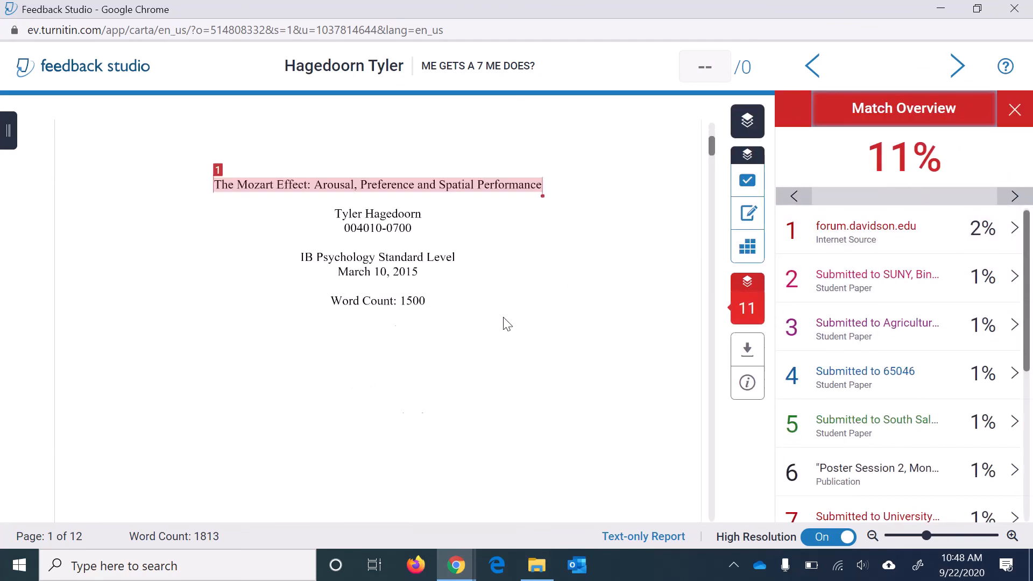
pyautogui.scroll(-10, 396, 203)
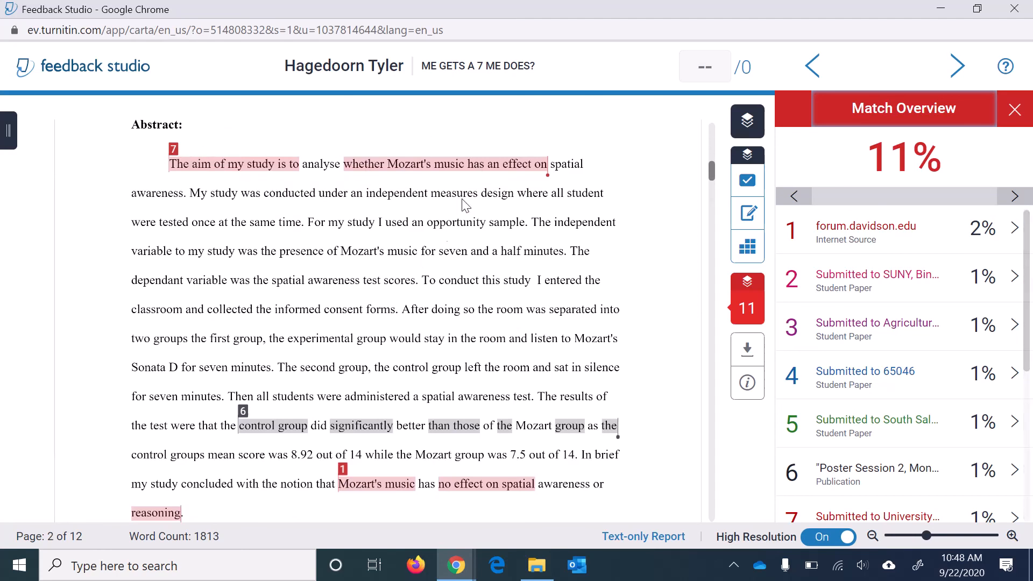
pyautogui.scroll(-14, 450, 208)
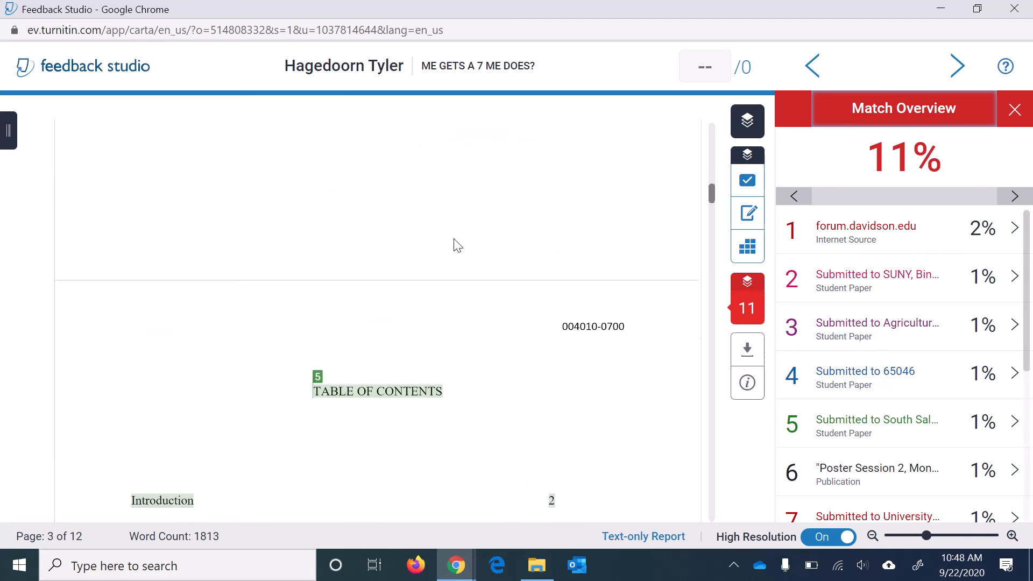
pyautogui.scroll(-3, 456, 258)
pyautogui.scroll(-9, 461, 252)
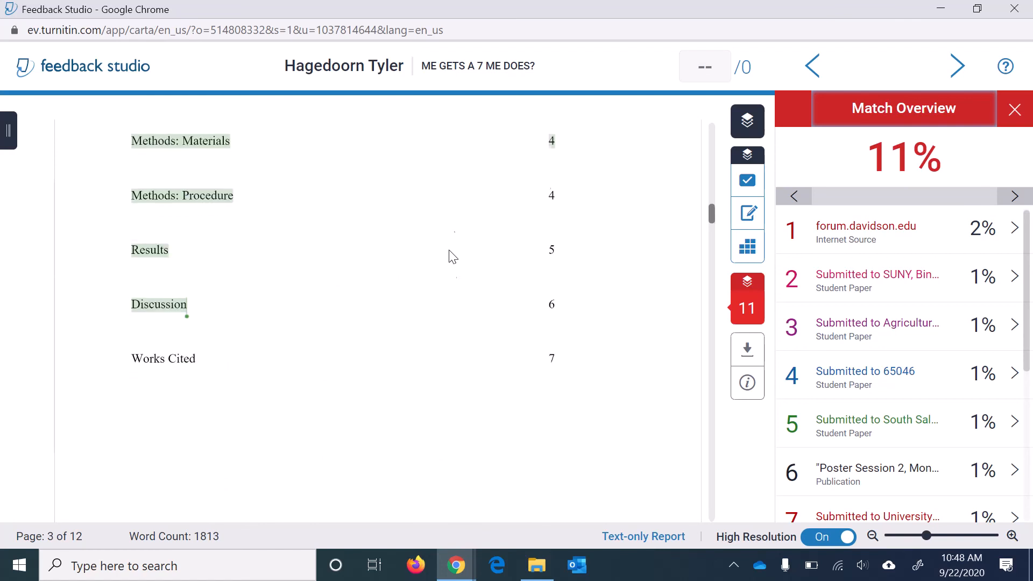
pyautogui.scroll(-1, 482, 329)
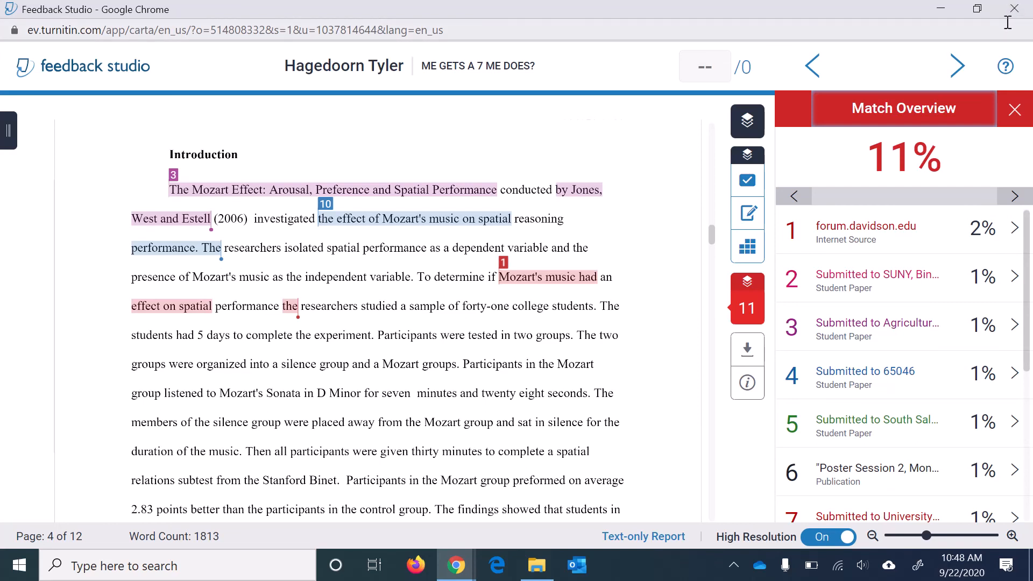
# Close Feedback Studio and open the User Information/Account Settings page from the header name link.
pyautogui.click(1013, 11)
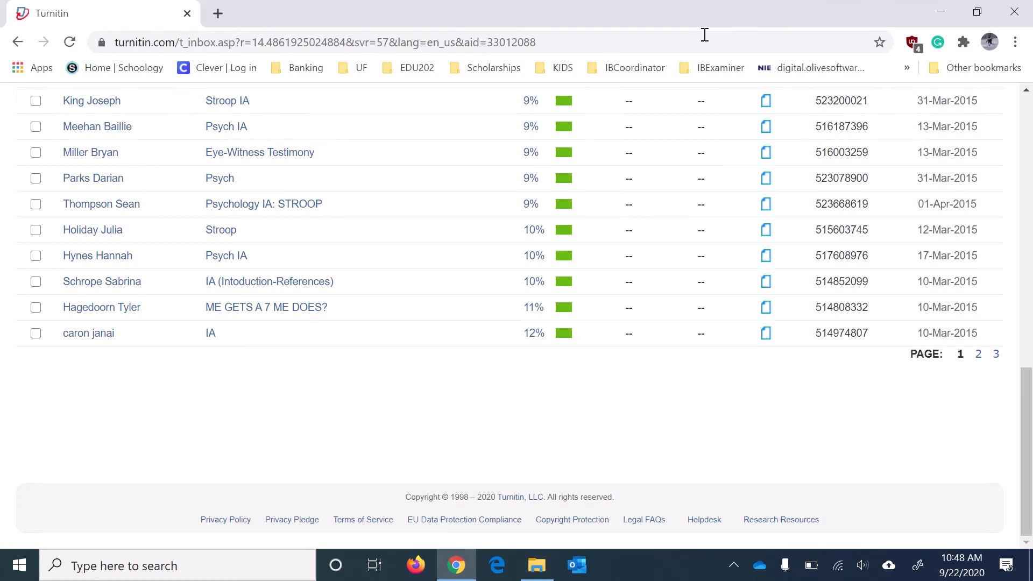
pyautogui.scroll(12, 602, 263)
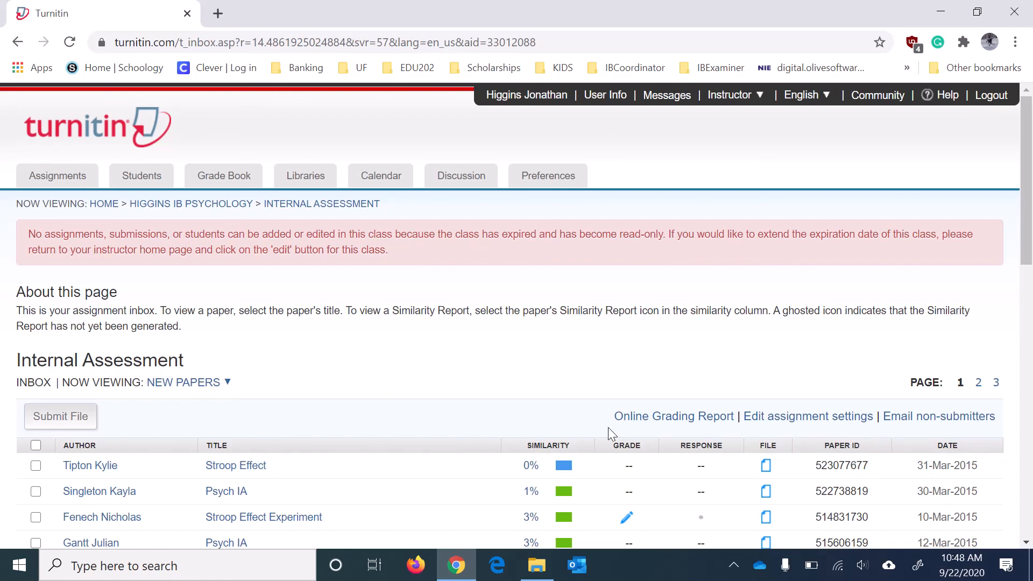
pyautogui.click(549, 100)
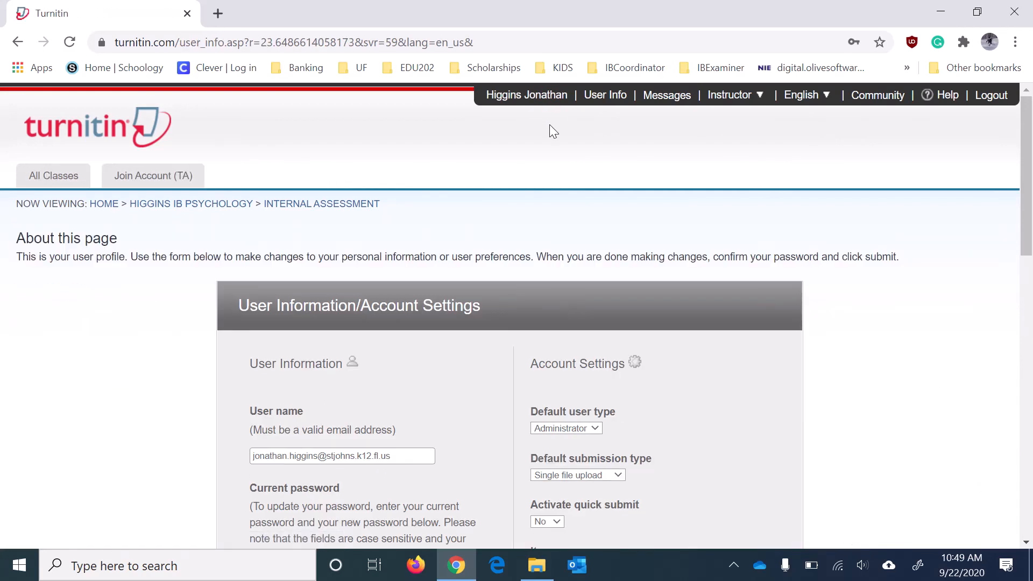